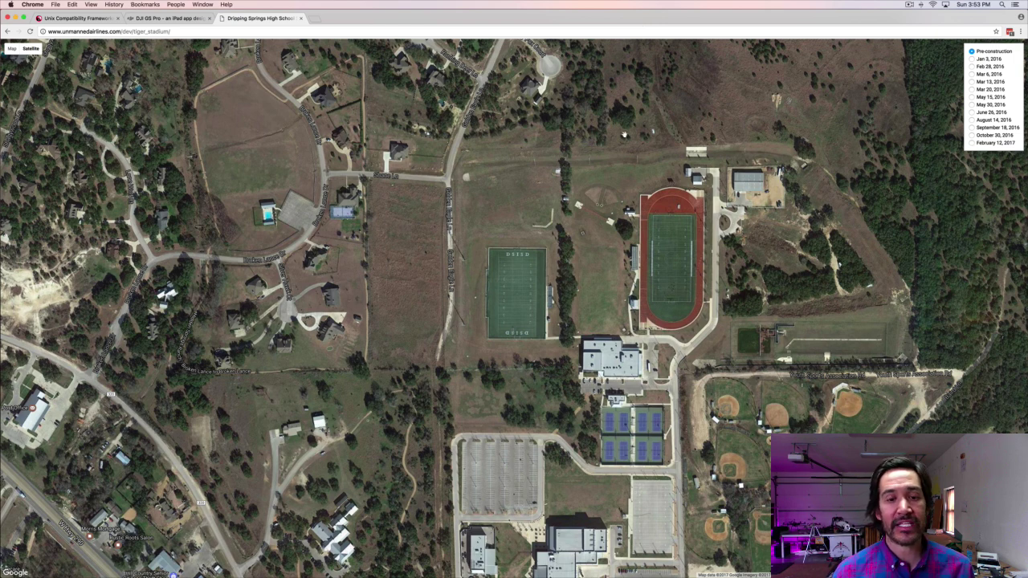
Compare the Tiger Stadium site's February 12, 2017 imagery with the Pre-construction imagery around the football field
click(972, 143)
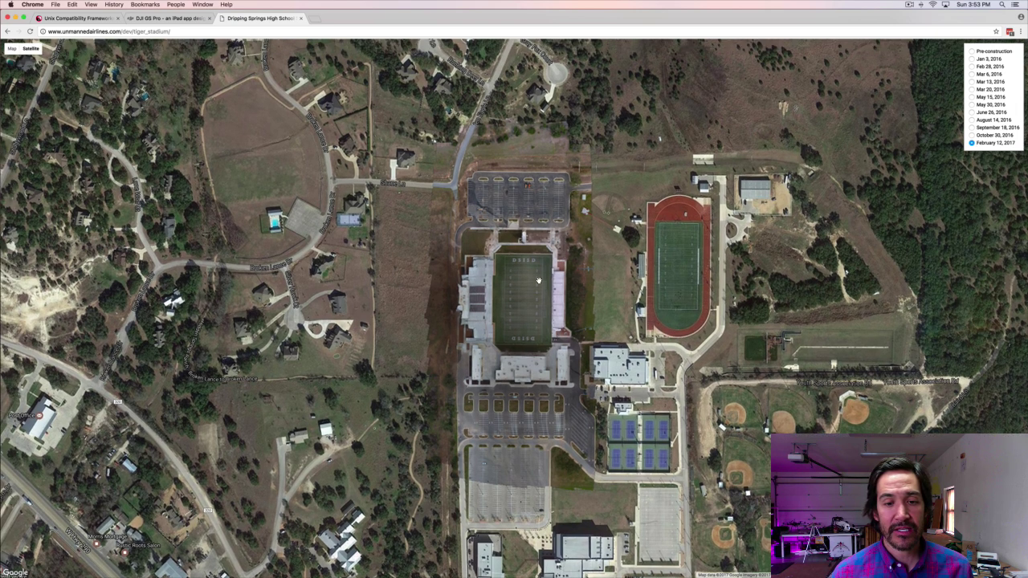
scroll(538, 279, up, 2)
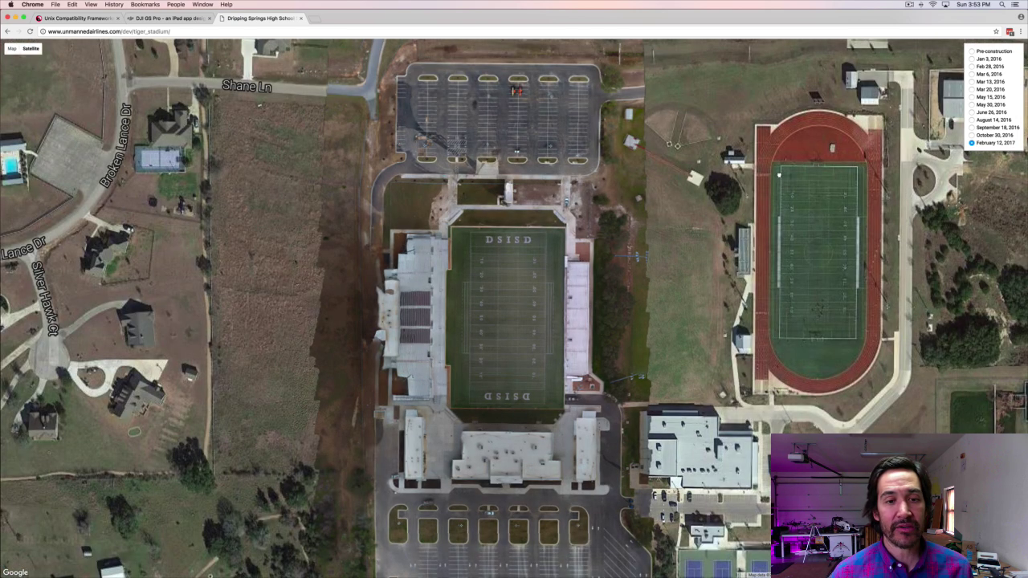
drag(777, 173, 789, 99)
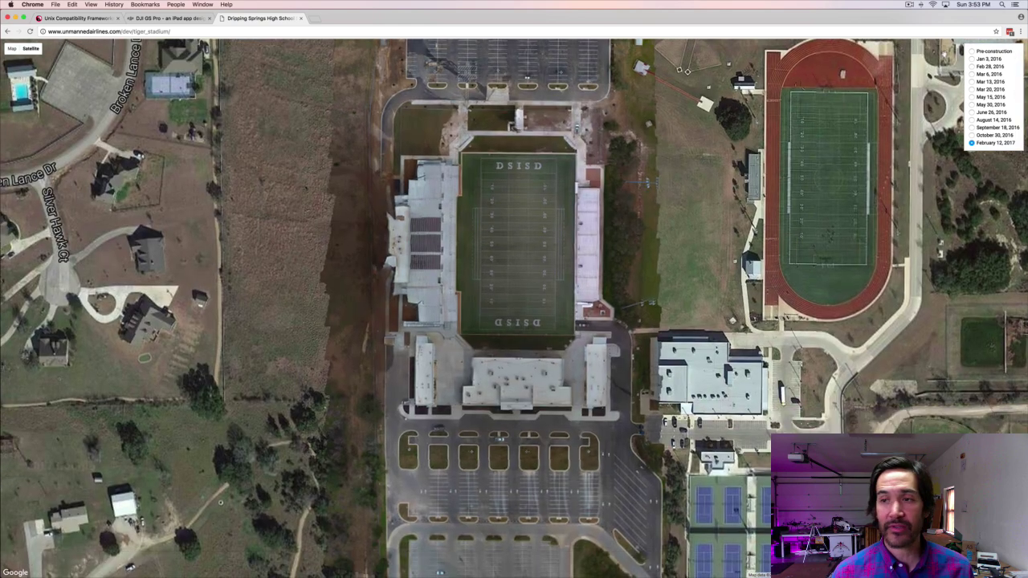
click(971, 51)
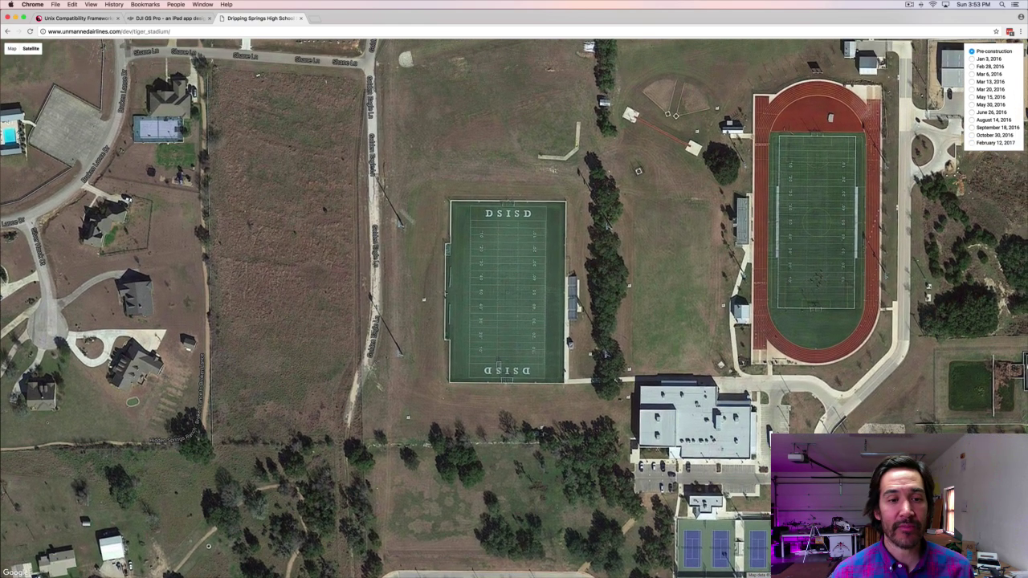
drag(595, 298, 594, 268)
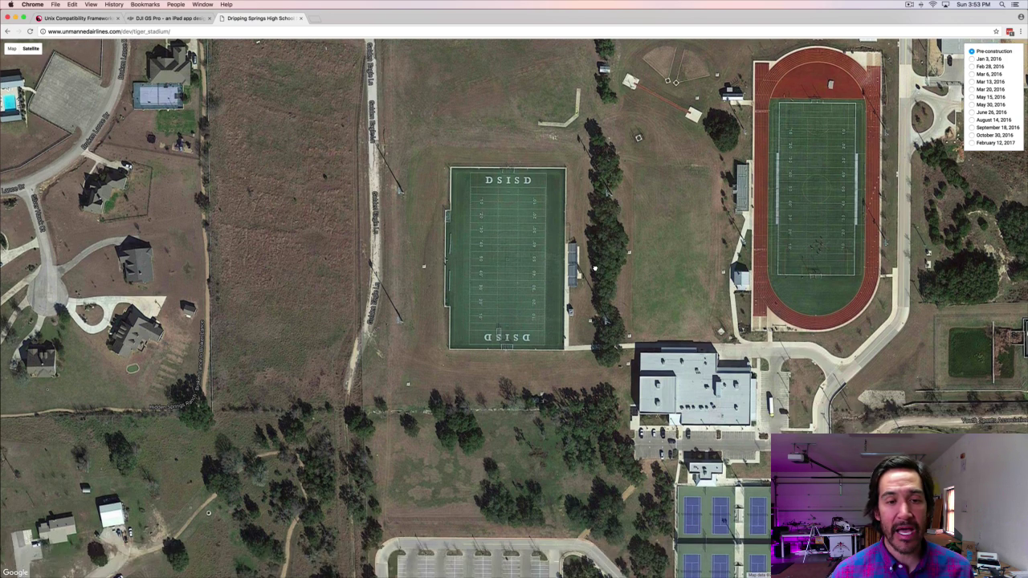
key(Up)
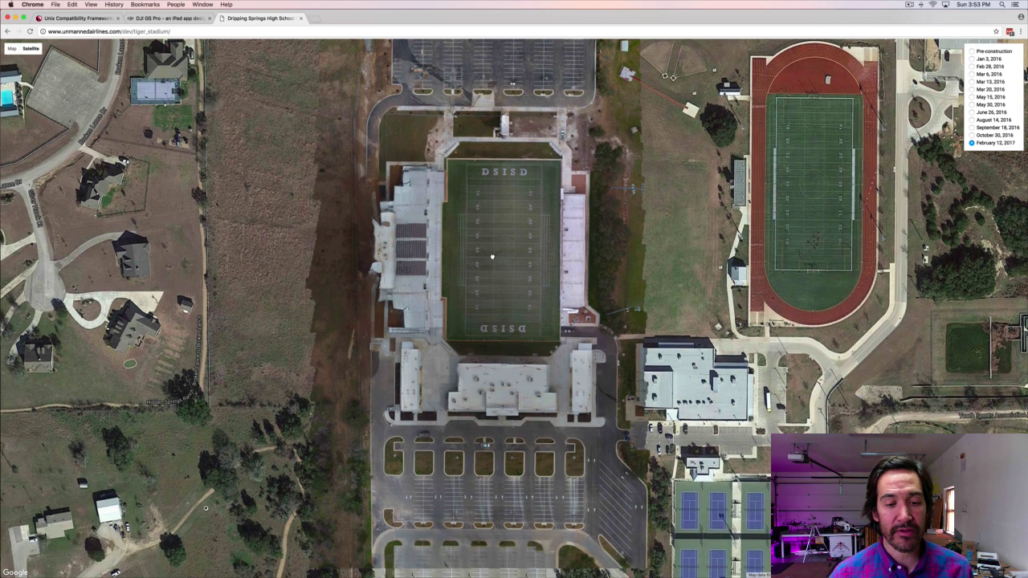
drag(491, 256, 486, 300)
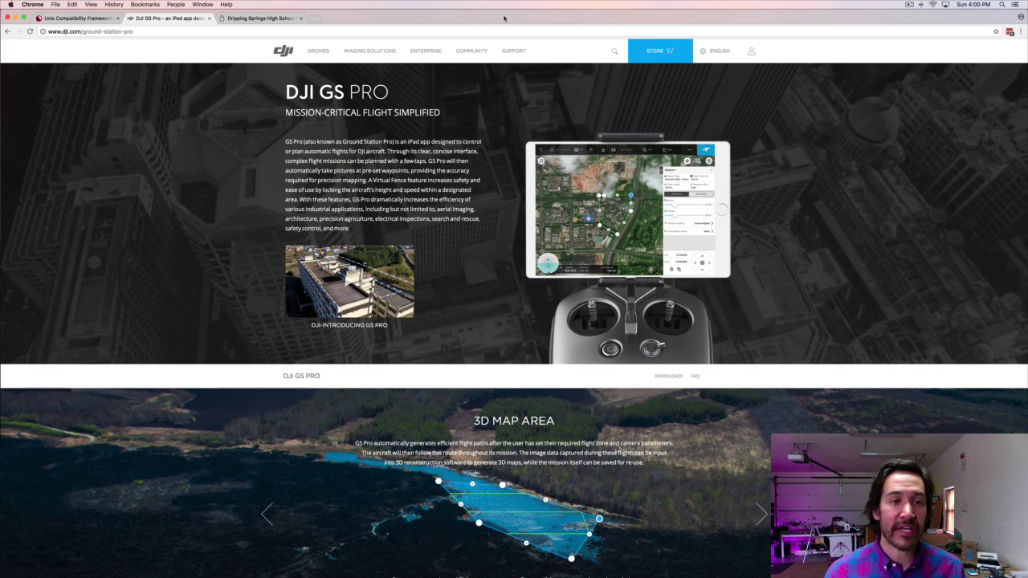
Read the DJI GS Pro product page's introduction and its 3D Map Area section
mouse_move(523, 48)
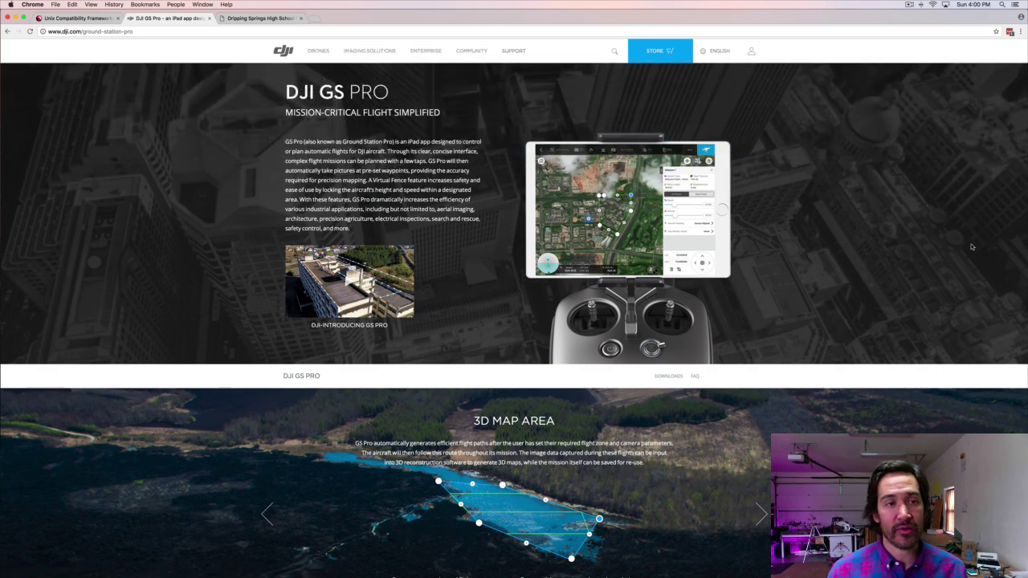
scroll(963, 241, down, 1)
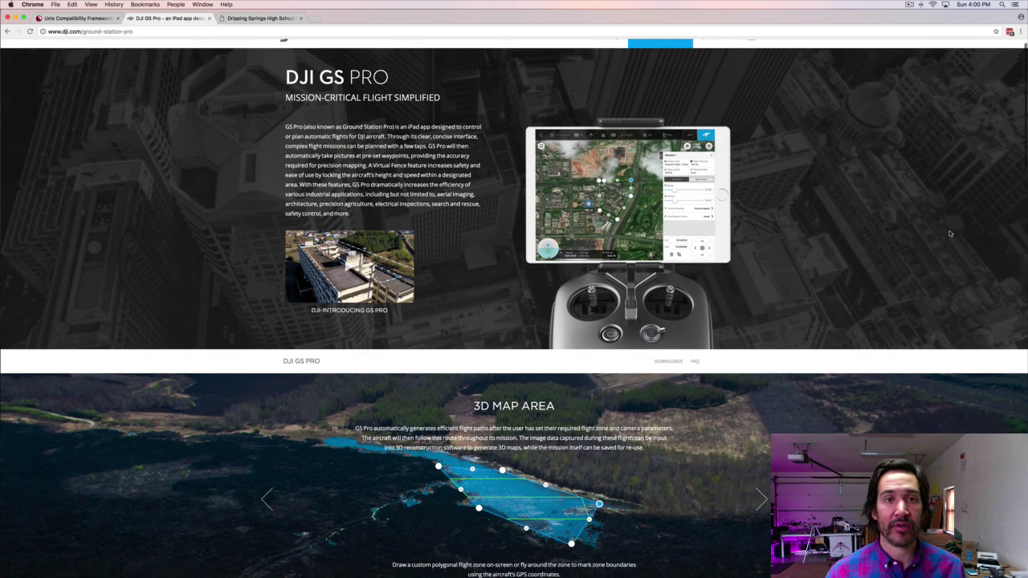
scroll(948, 234, down, 2)
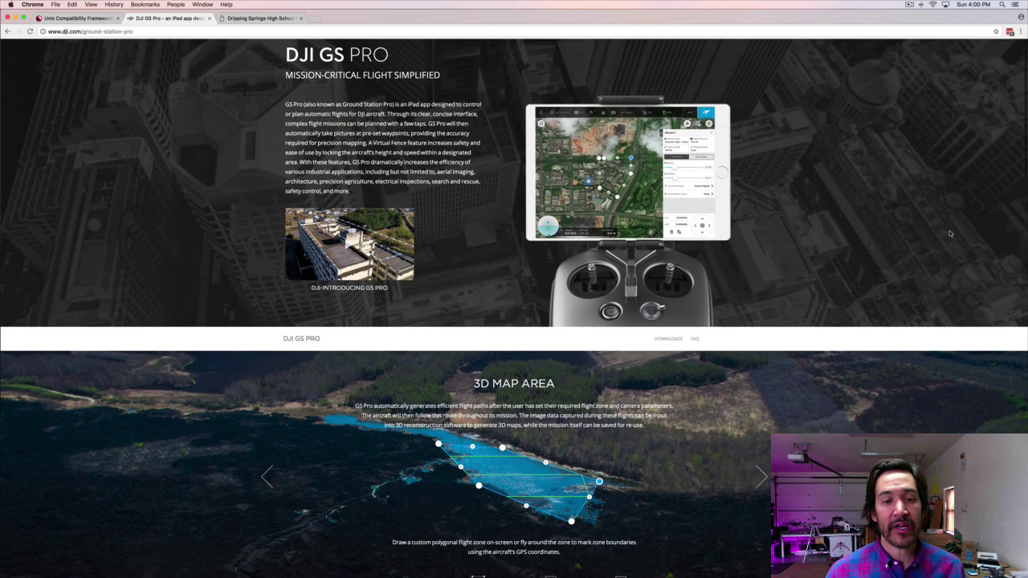
scroll(949, 233, down, 3)
Switch to Preview and reposition the IMG_0194.PNG window to view the flight plan over the stadium site
key(super+Tab)
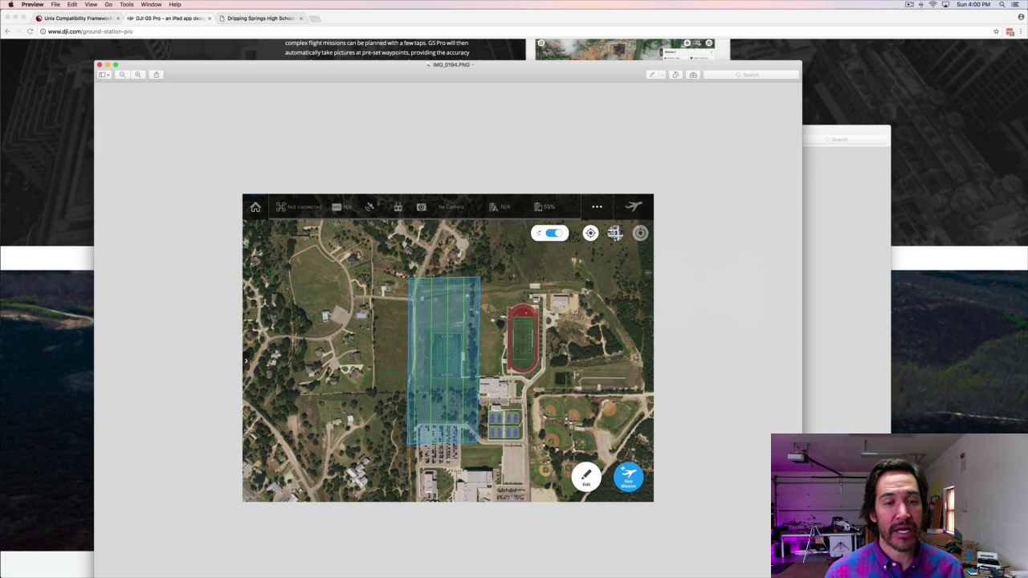
drag(518, 67, 552, 17)
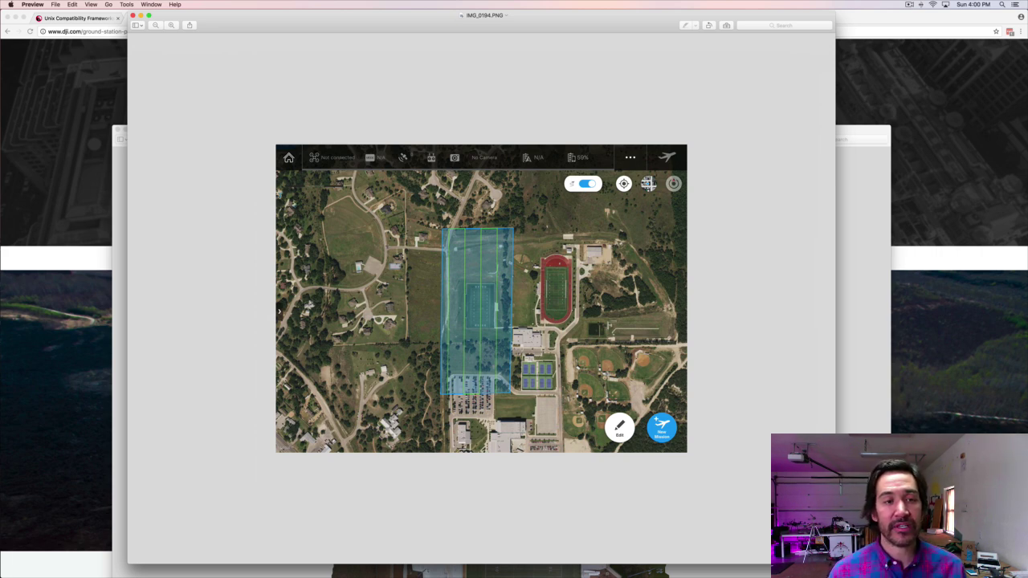
Check the DJI drone photos in Finder's ortho folder and return to the IMG_0194.PNG flight plan in Preview
key(super+Tab)
key(super+Tab)
key(super+Tab)
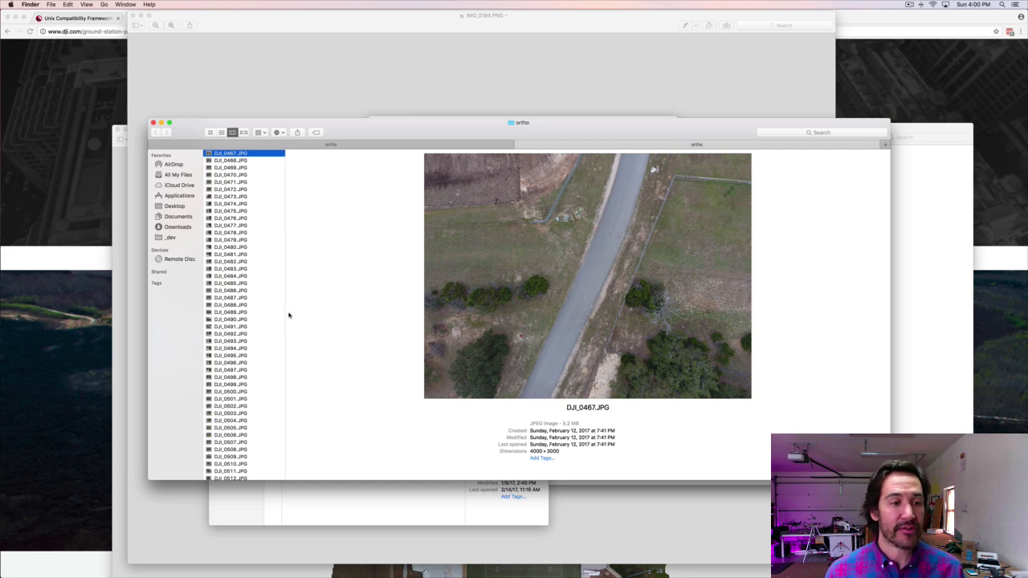
key(super+Tab)
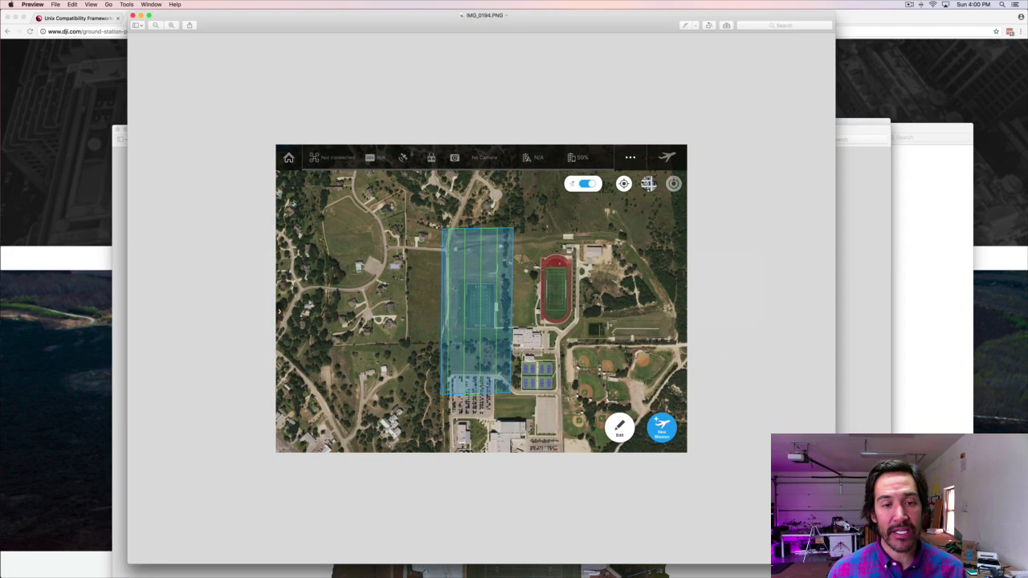
key(super+Tab)
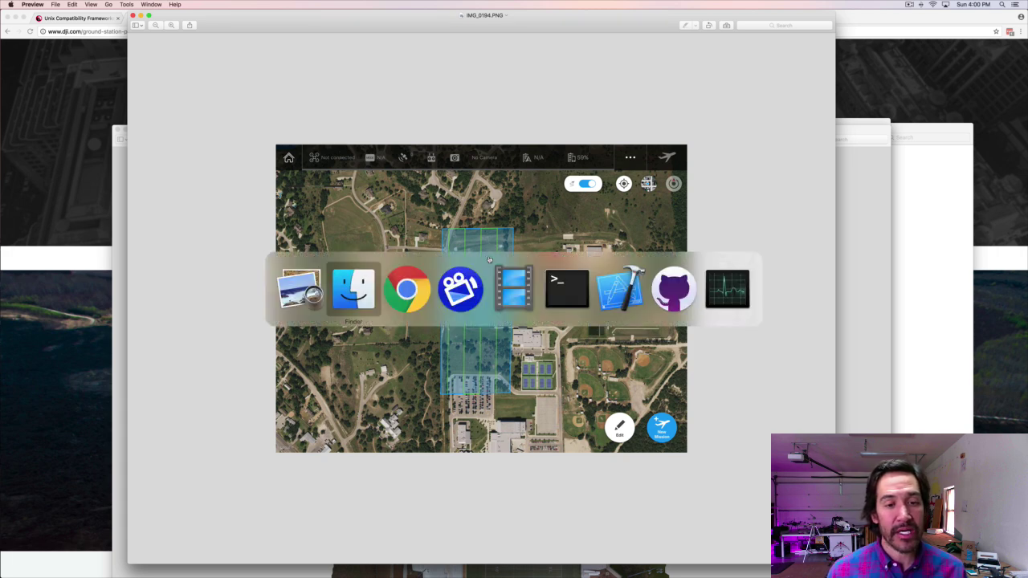
key(Escape)
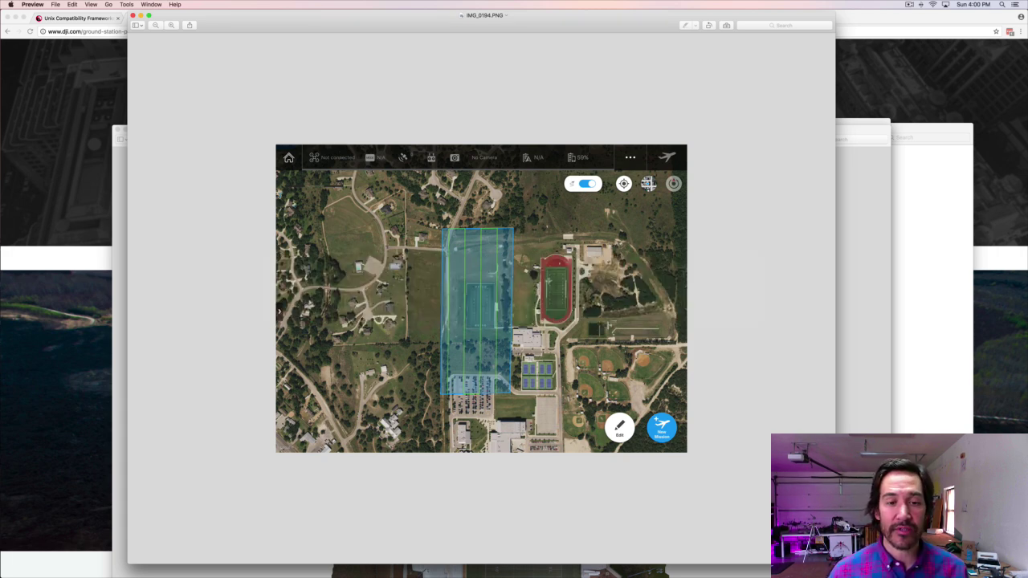
Switch to PhotoScan and examine the camera positions above the tiger_stadium model and the workflow commands up to Build Orthomosaic
key(super+Tab)
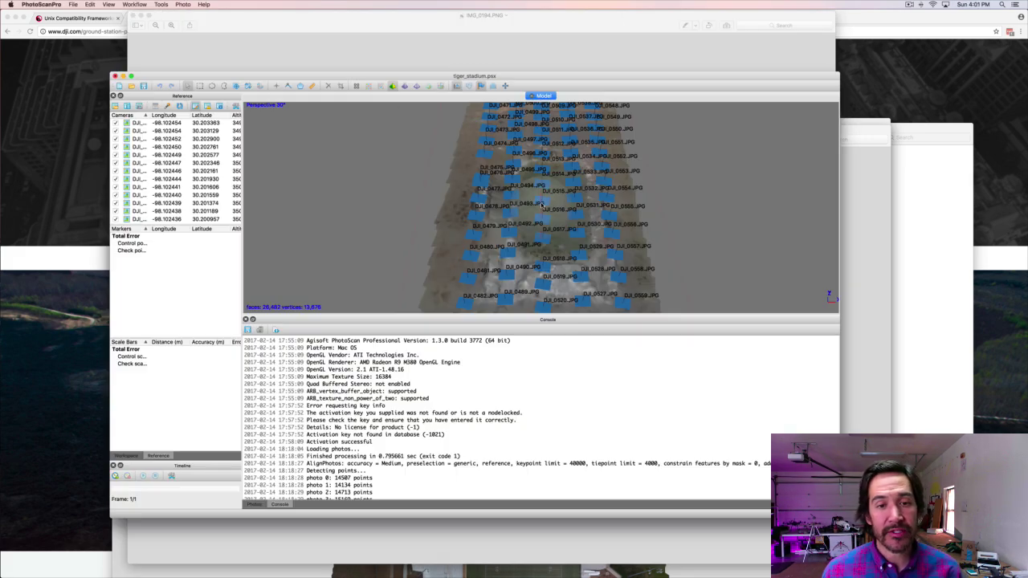
drag(542, 206, 544, 167)
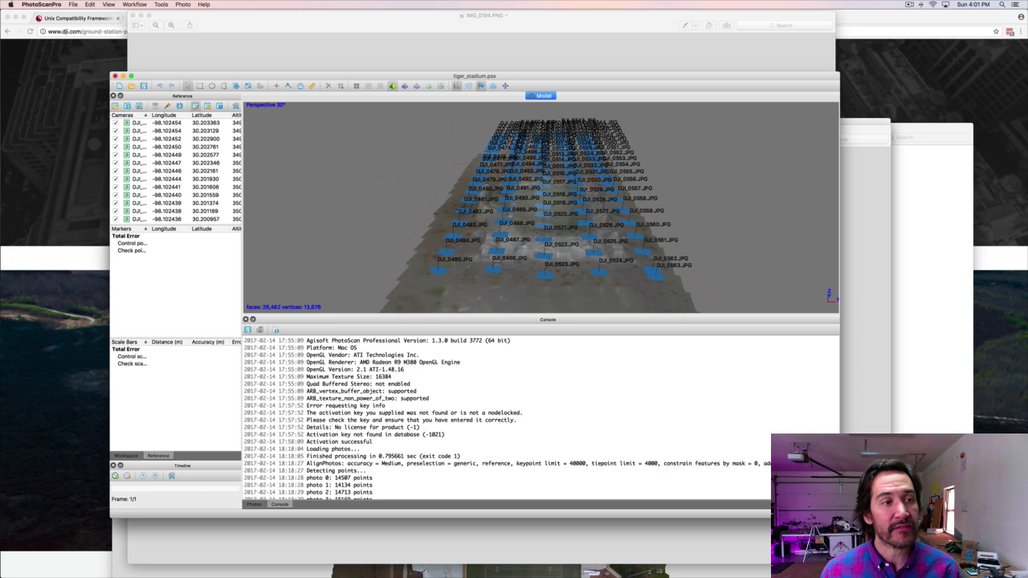
click(134, 4)
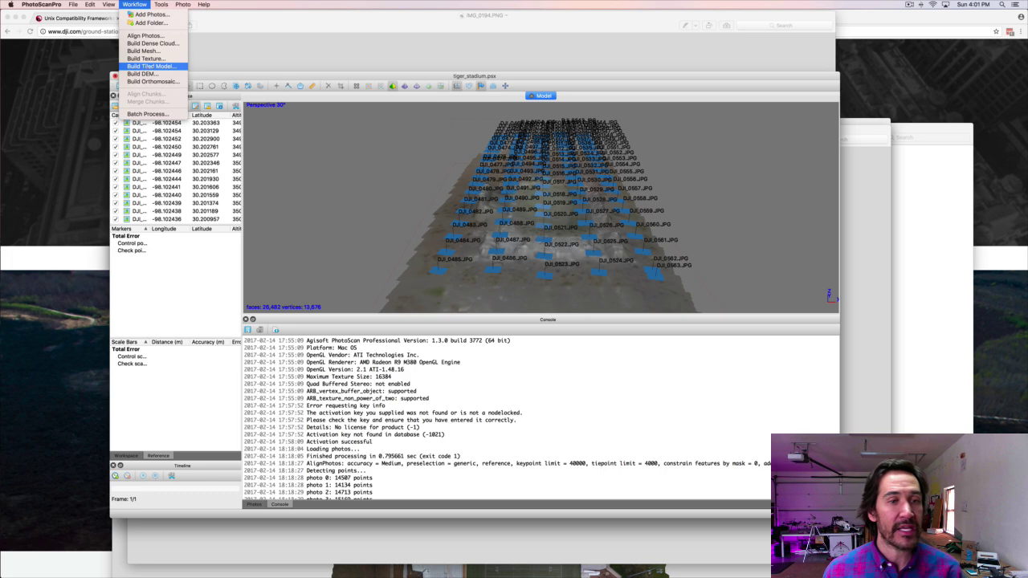
click(529, 231)
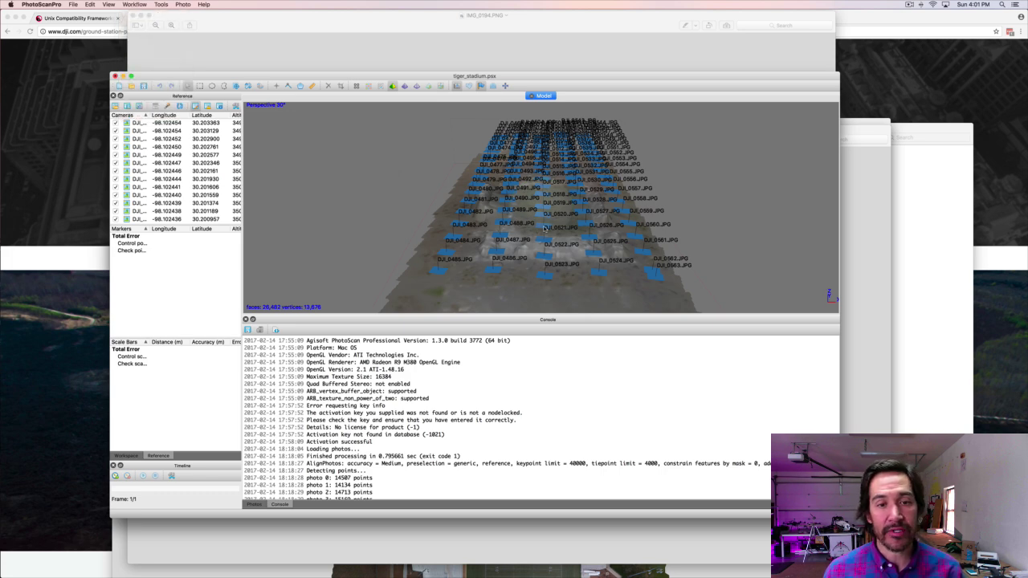
mouse_move(543, 228)
mouse_down()
mouse_move(541, 215)
mouse_move(543, 242)
mouse_up()
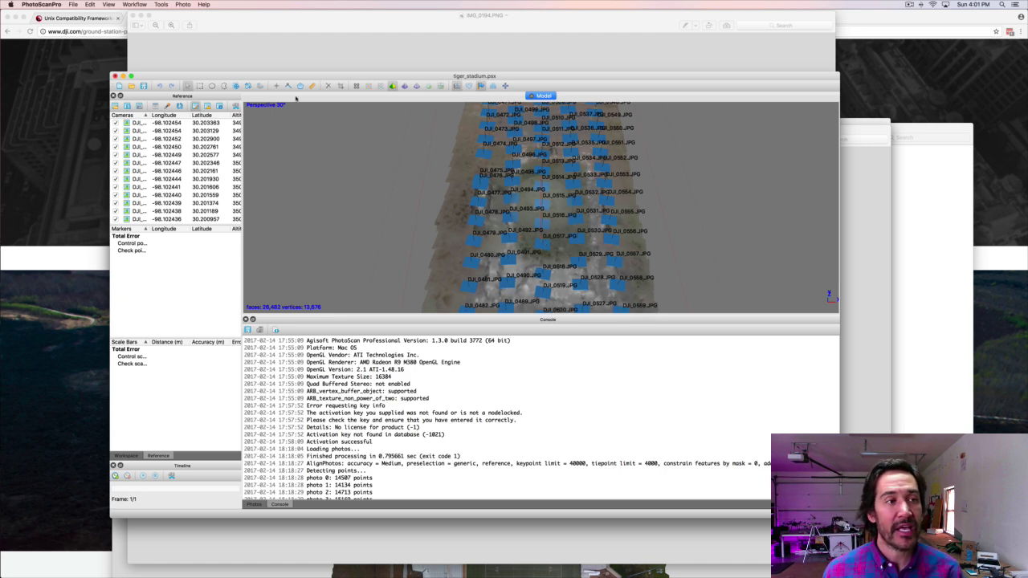
click(143, 4)
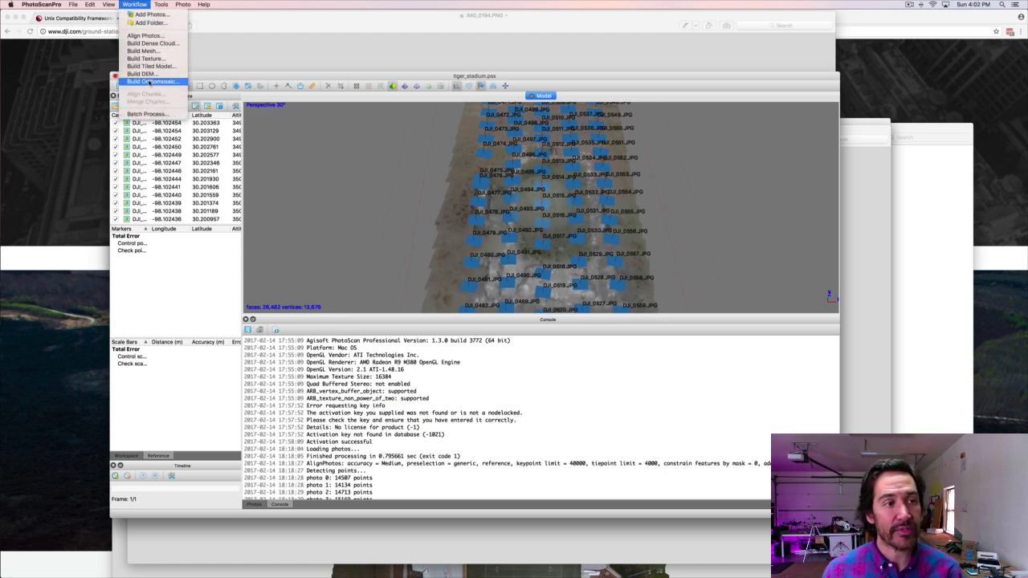
click(359, 188)
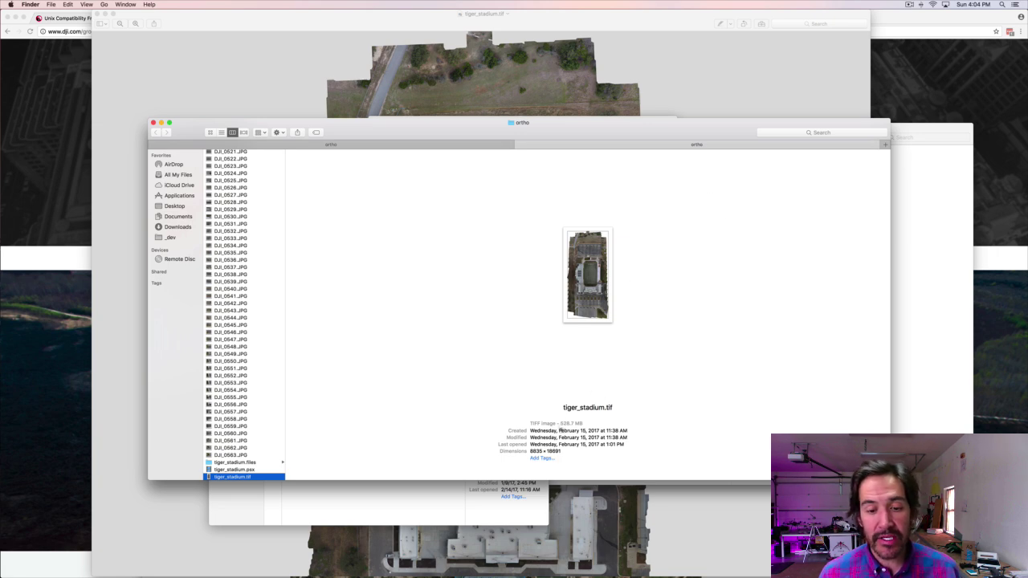
Bring tiger_stadium.tif forward in Preview, look over the orthomosaic, and zoom in on the football field's end zone beside the white-roofed building
click(733, 91)
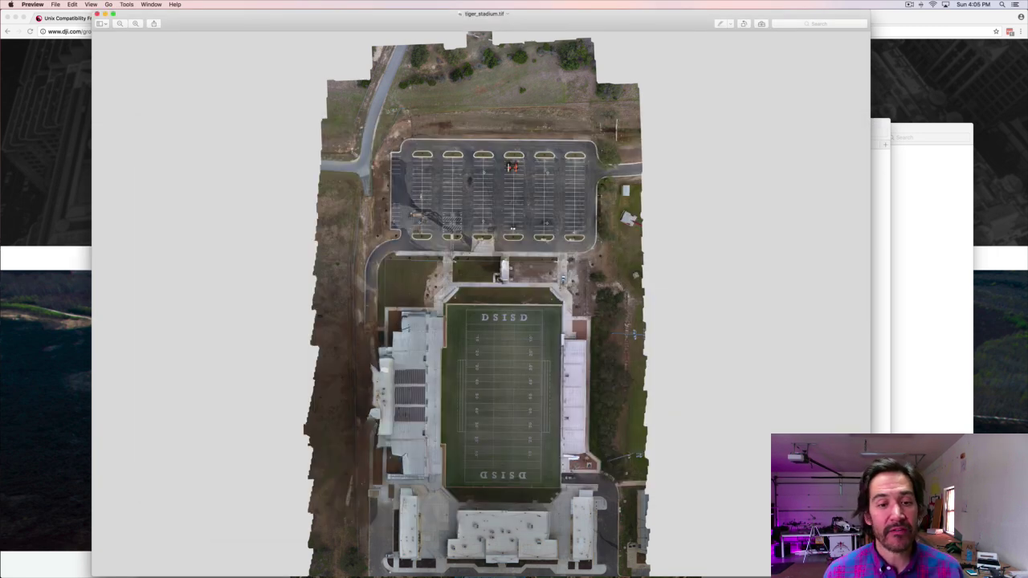
scroll(480, 241, down, 5)
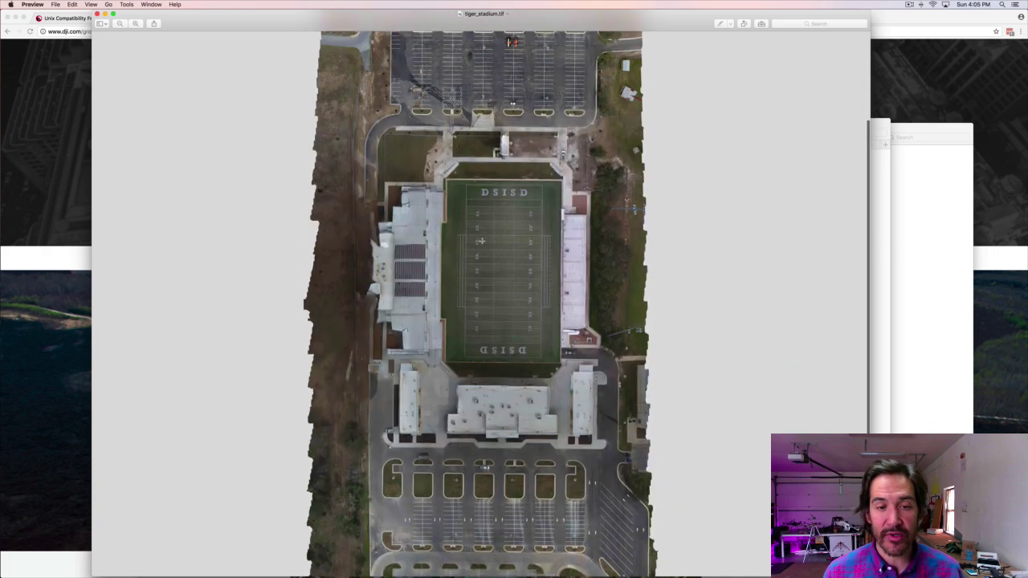
scroll(481, 240, up, 5)
scroll(480, 241, down, 7)
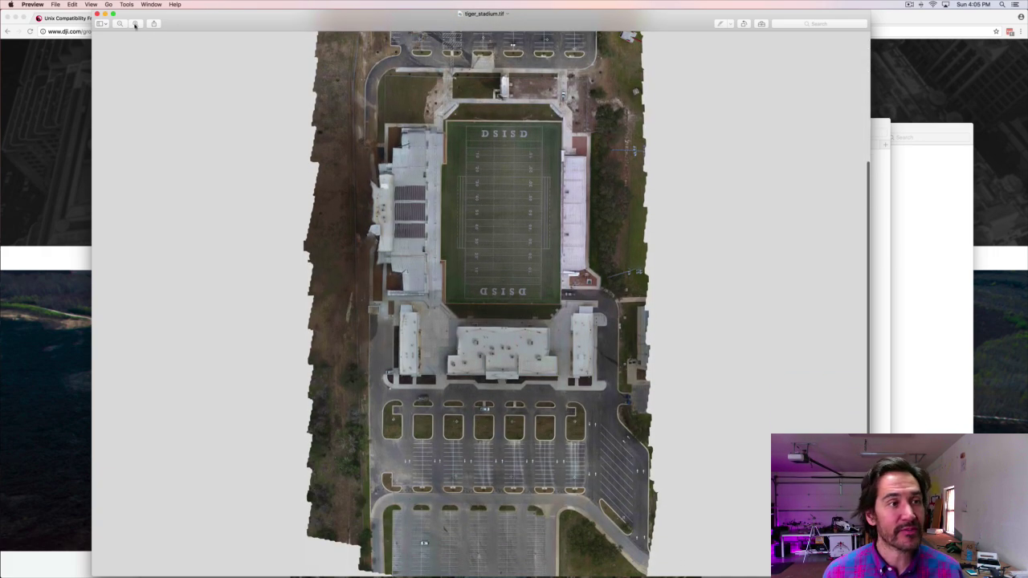
click(135, 23)
click(134, 23)
click(135, 23)
click(135, 24)
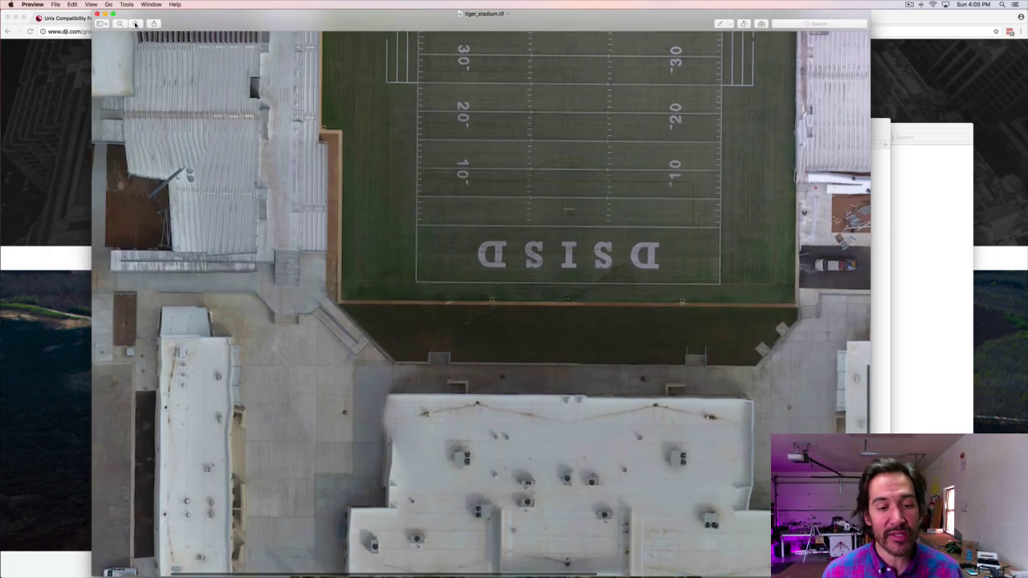
click(135, 23)
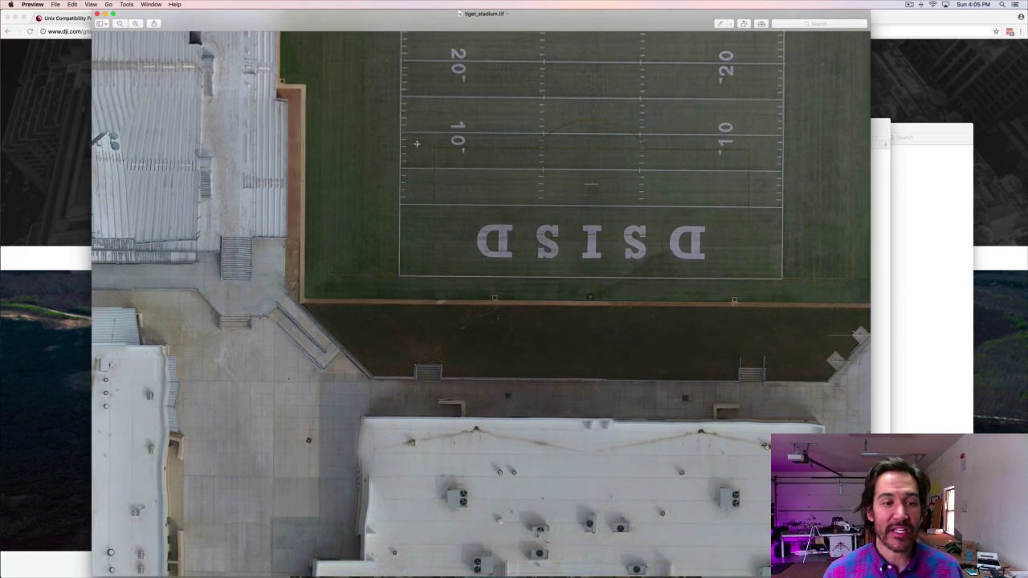
Examine the orthomosaic's detail across the white building roof, the parking lot islands, the painted stalls and the lot's edge
scroll(417, 144, down, 6)
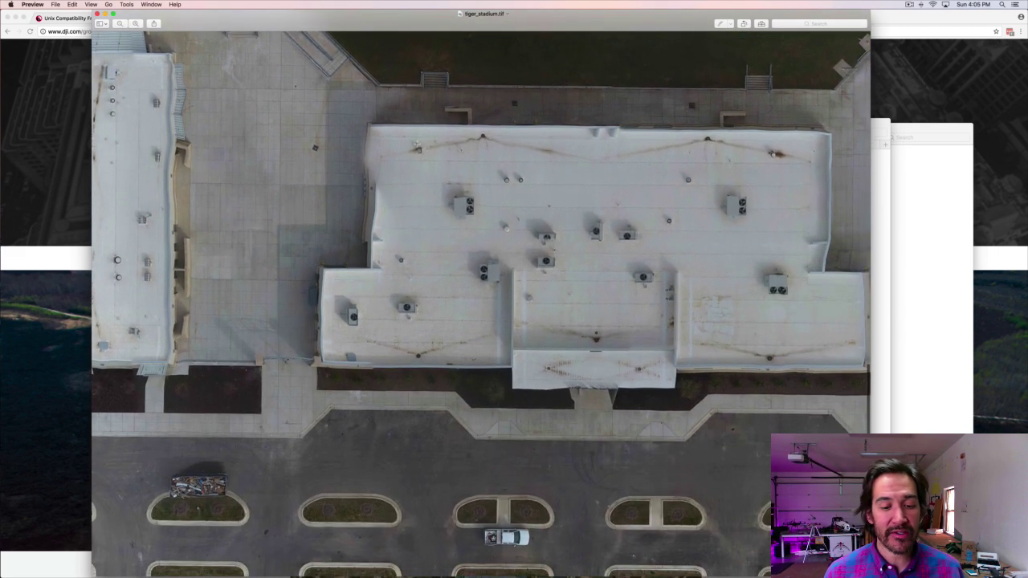
scroll(417, 144, down, 10)
scroll(416, 143, left, 5)
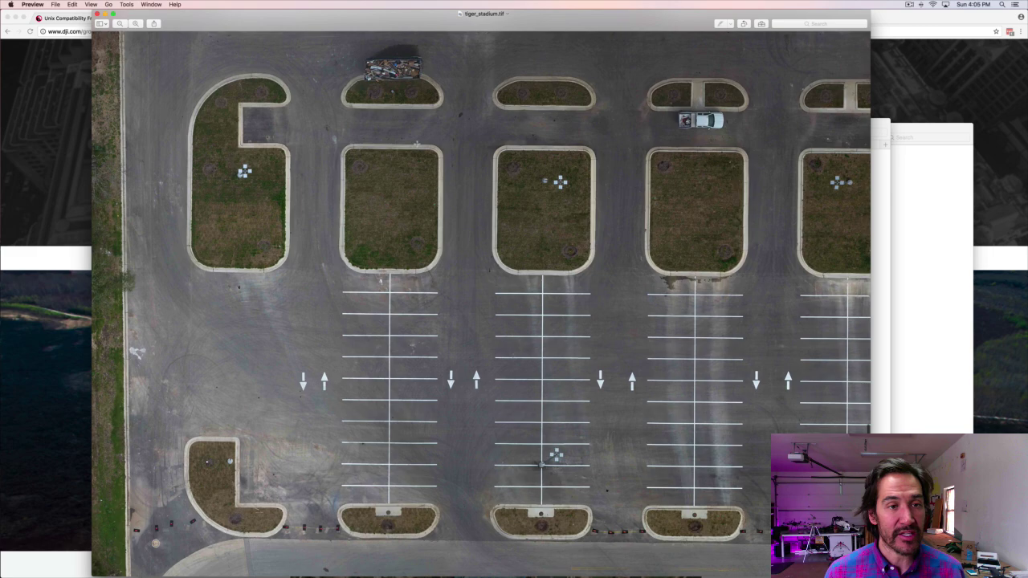
scroll(417, 144, up, 3)
ctrl+scroll(476, 485, up, 5)
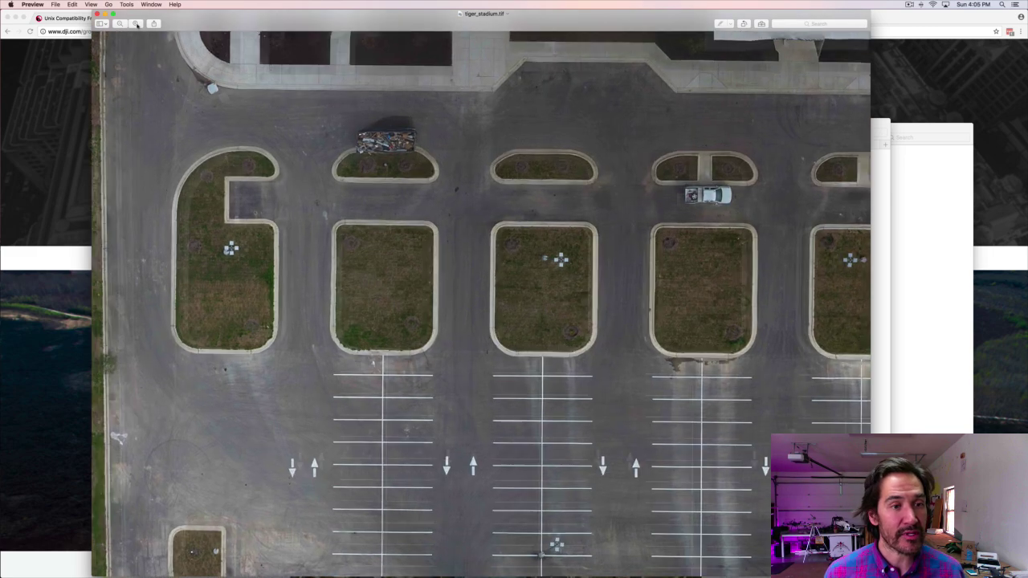
scroll(554, 225, down, 10)
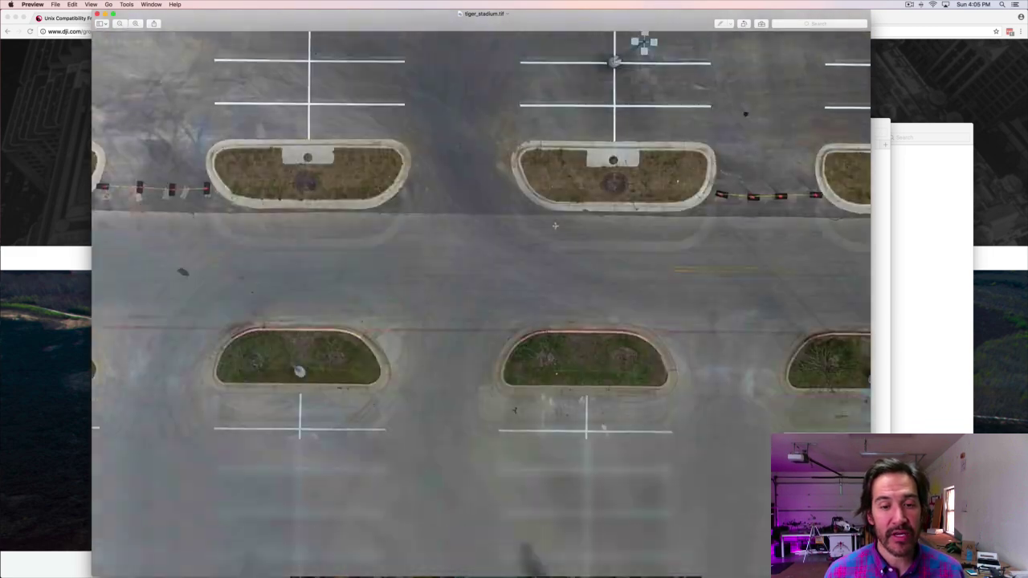
ctrl+scroll(554, 225, up, 8)
ctrl+scroll(554, 226, down, 10)
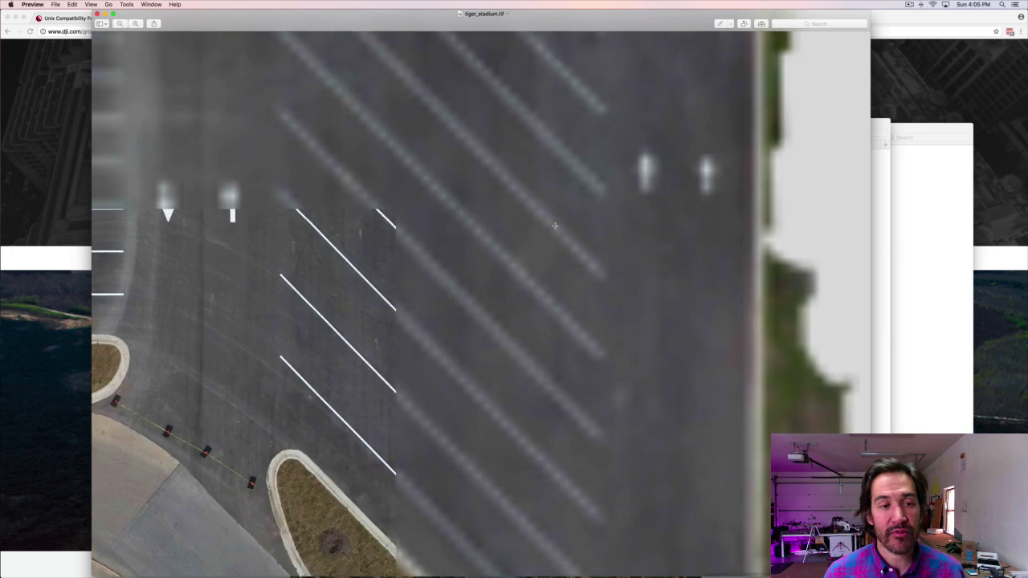
scroll(554, 226, left, 3)
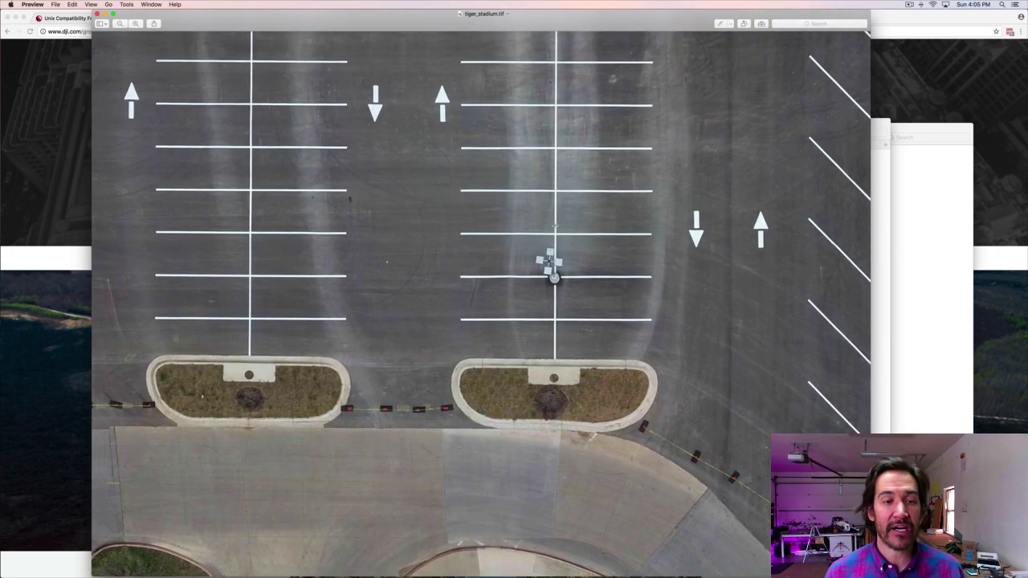
Switch to Terminal, clear the remote server session, and move the local session from tiger_stadium up to the ortho folder with a cleared screen
key(super+Tab)
key(super+Tab)
key(super+Tab)
key(super+Tab)
key(super+Tab)
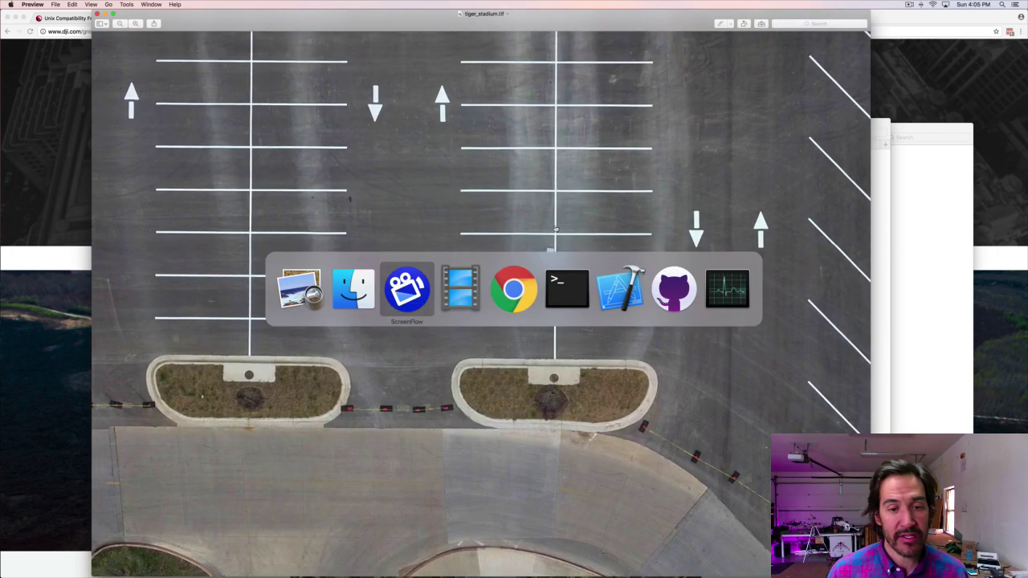
text(clear)
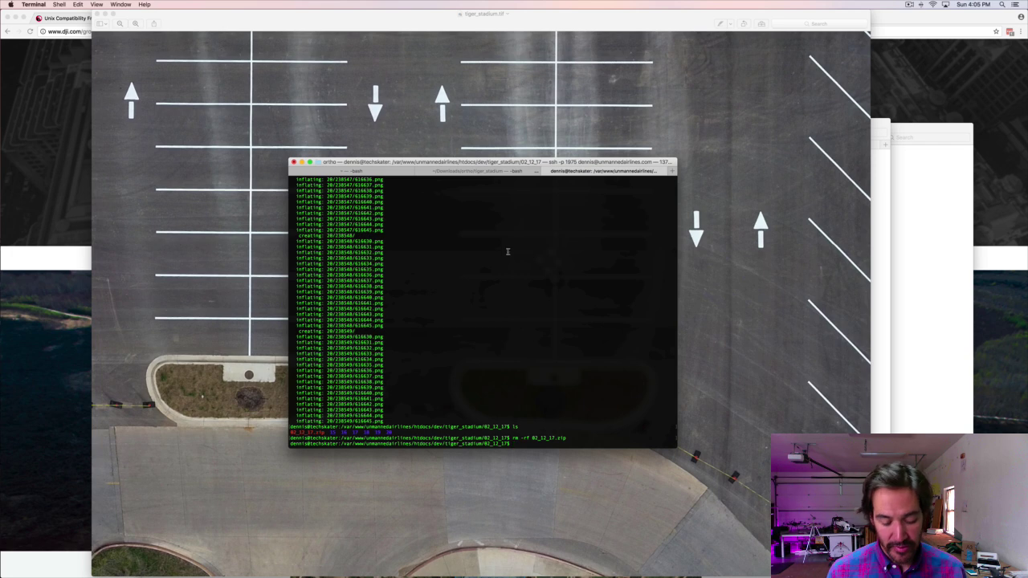
key(Return)
click(480, 172)
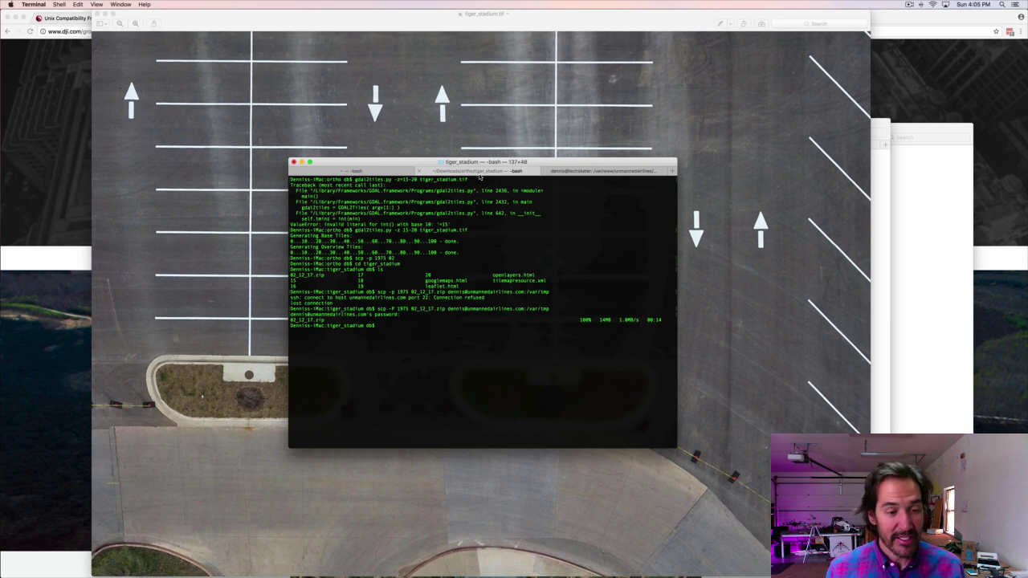
text(cd ..)
key(Return)
key(super+k)
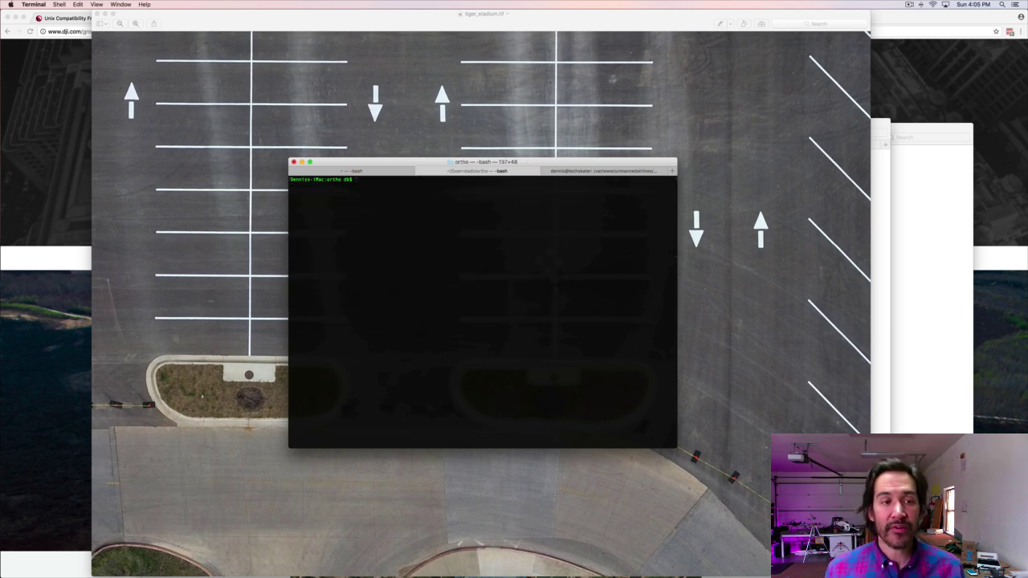
List the ortho folder's files with ls -lh and run gdalinfo on tiger_stadium.tif to read its georeferencing
text(ls -lh)
key(Return)
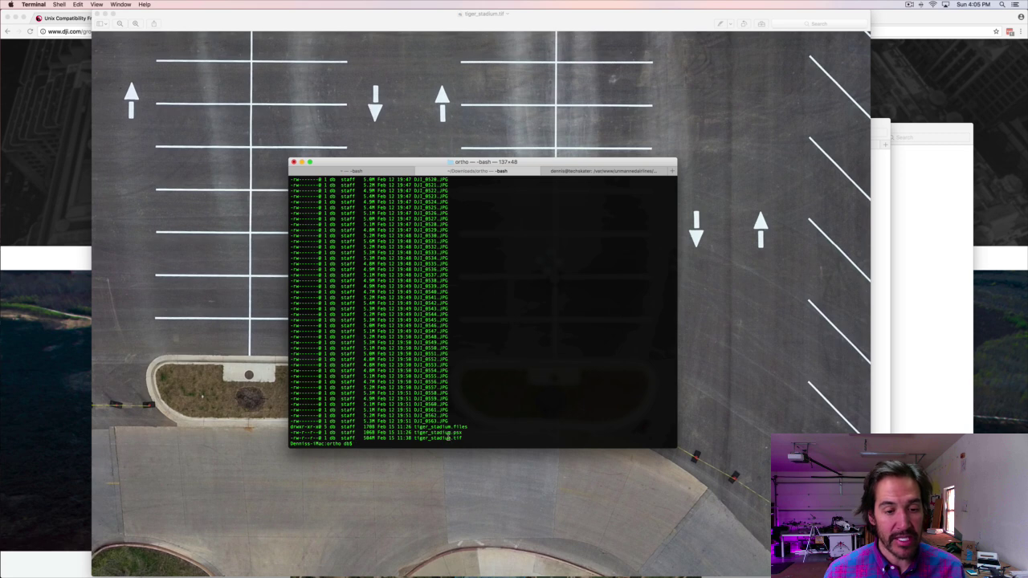
text(gdalinfo t)
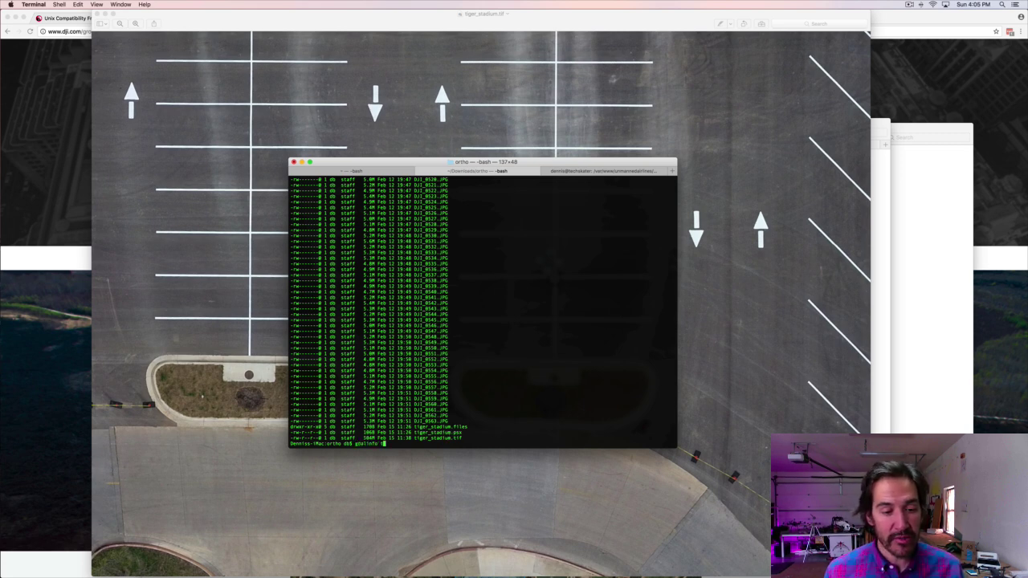
key(Tab)
text(tif)
key(Return)
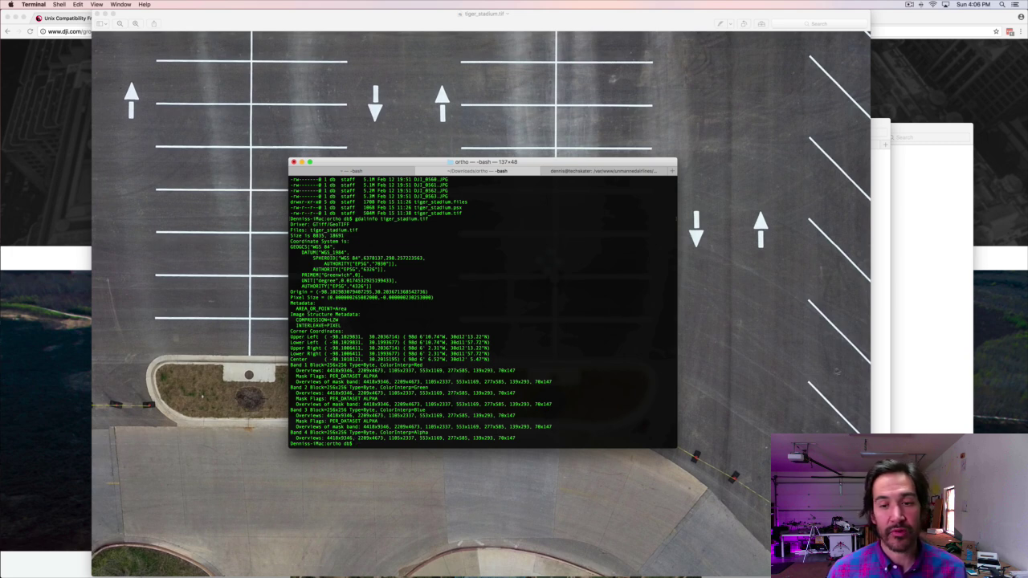
Return to tiger_stadium.tif in Preview and examine the bleachers, football field, building roofs and parking lot
click(790, 365)
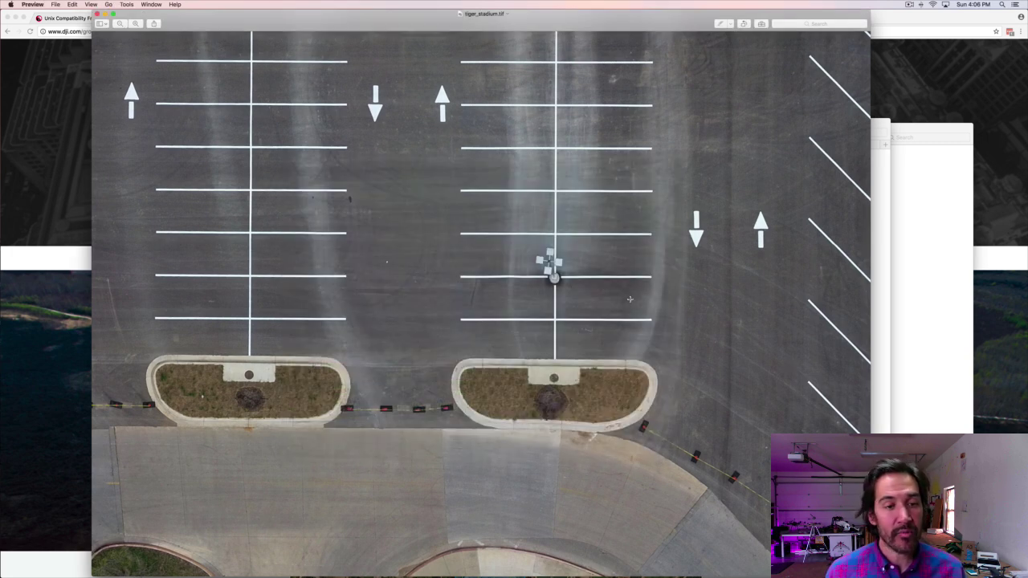
scroll(629, 299, up, 10)
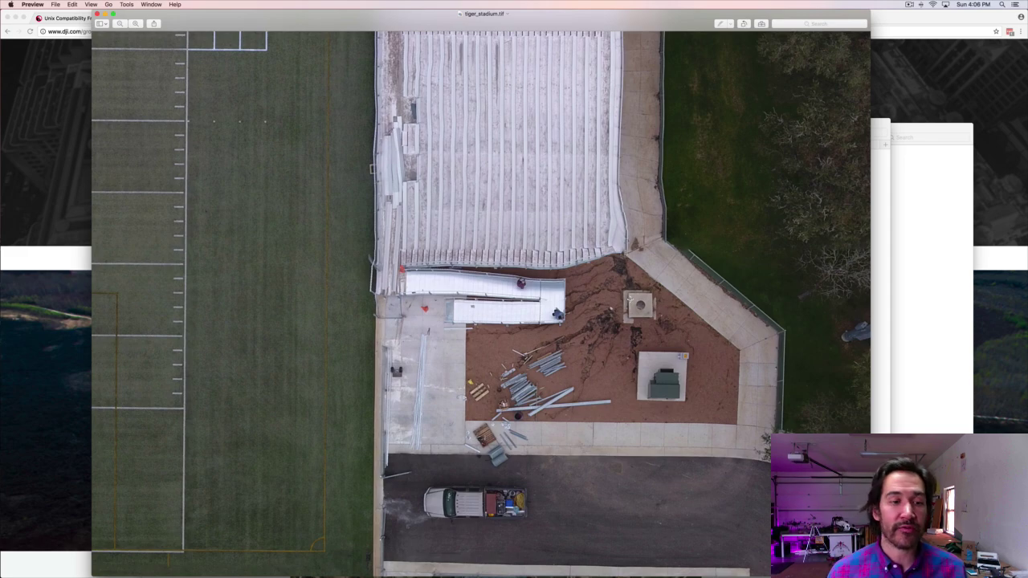
scroll(630, 299, left, 15)
scroll(629, 298, down, 20)
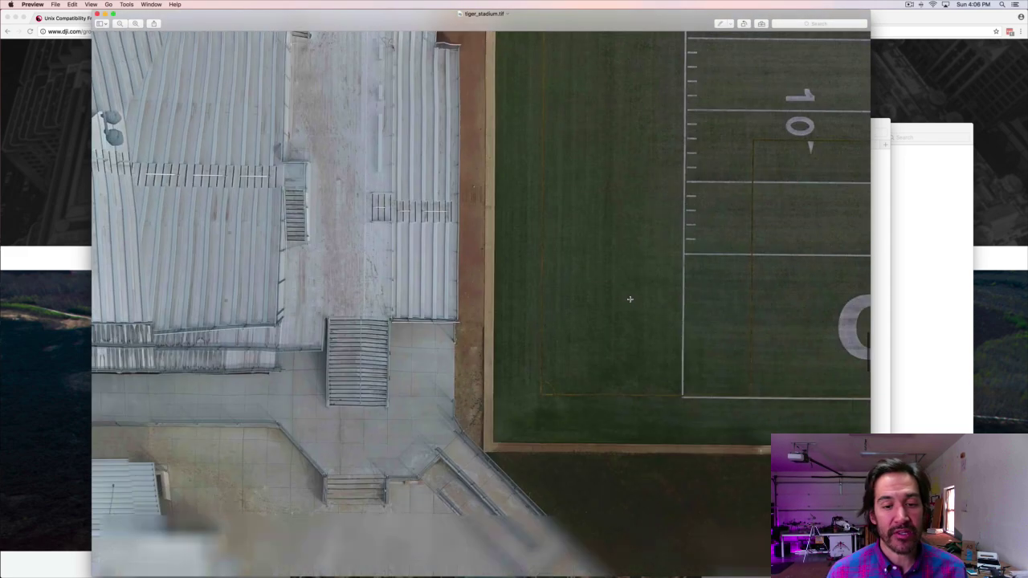
scroll(629, 299, down, 20)
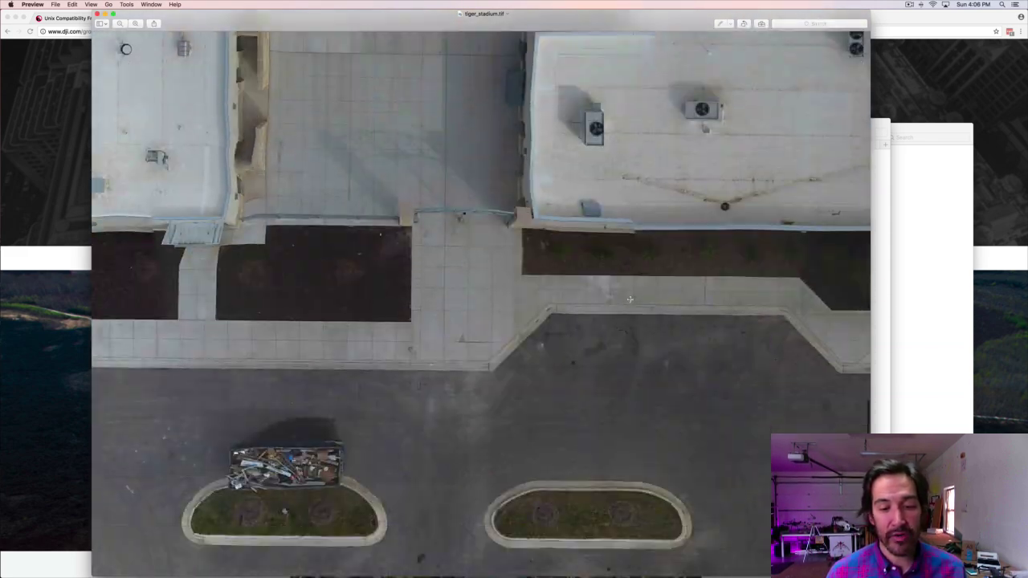
scroll(630, 299, down, 5)
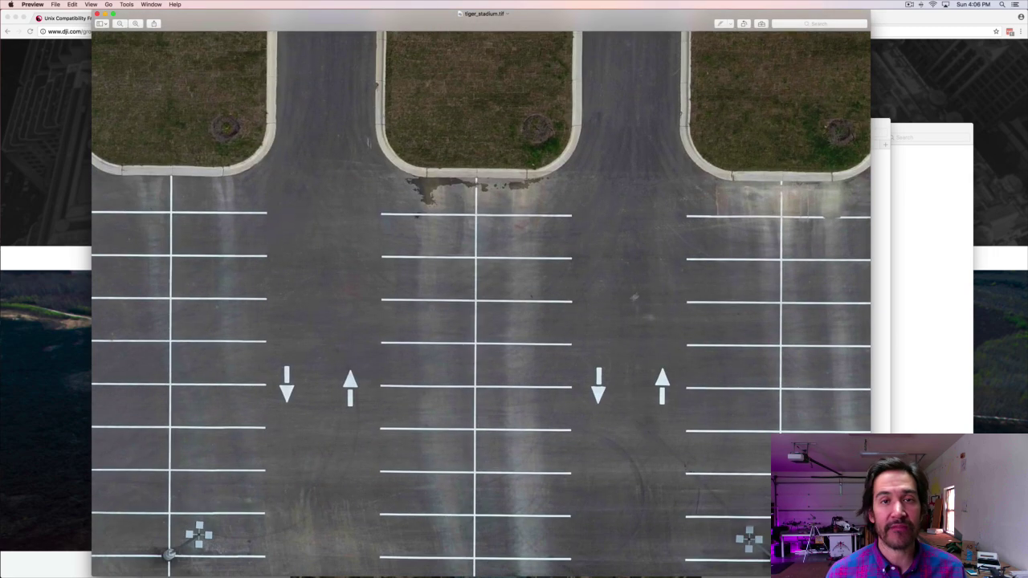
Switch to Chrome and look over the GDAL Complete installers and framework list on the KyngChaos Unix Compatibility Frameworks page
key(super+Tab)
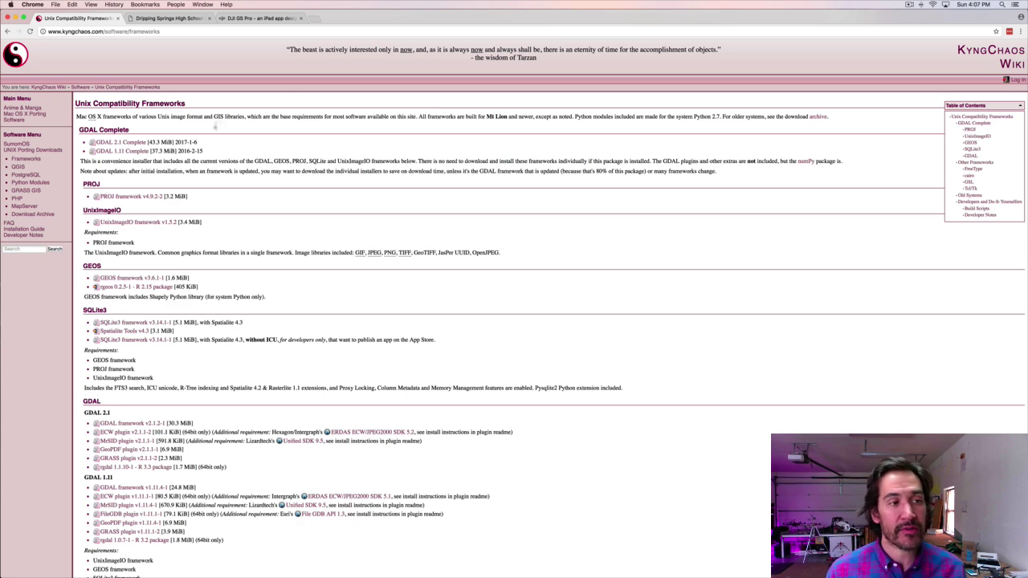
scroll(190, 136, down, 2)
scroll(196, 137, down, 1)
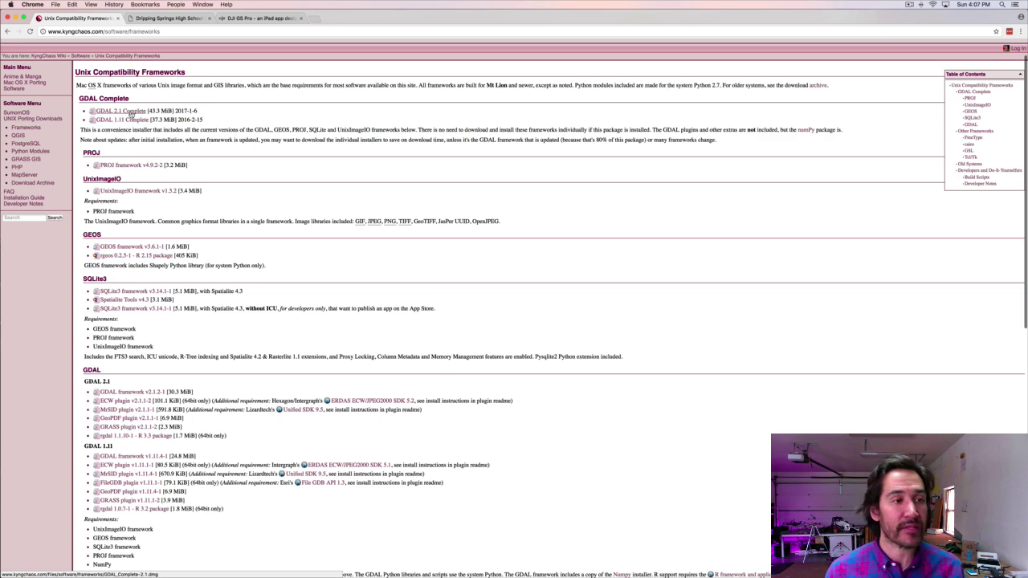
scroll(228, 151, down, 2)
scroll(229, 151, up, 3)
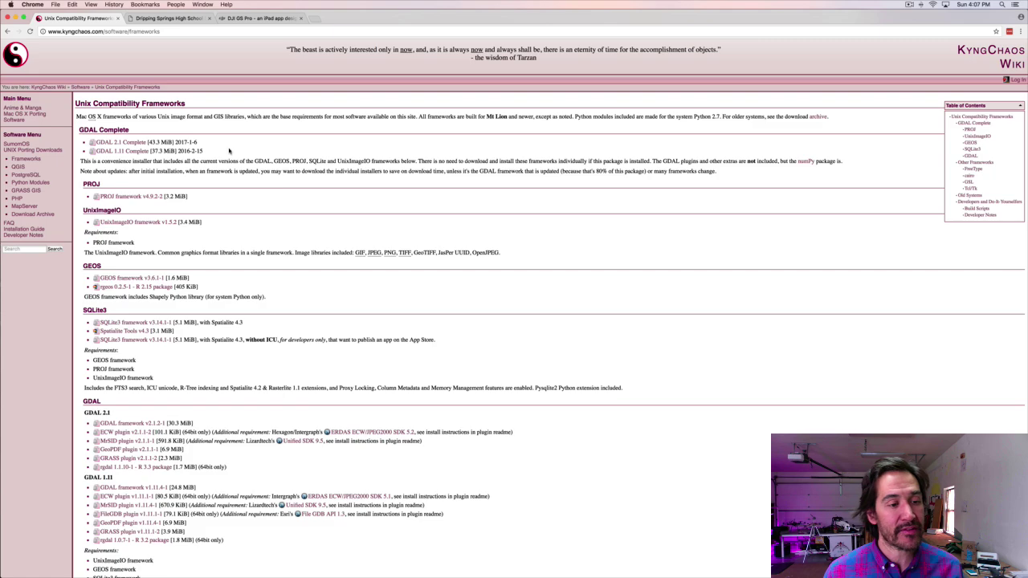
scroll(229, 151, down, 5)
scroll(229, 151, up, 5)
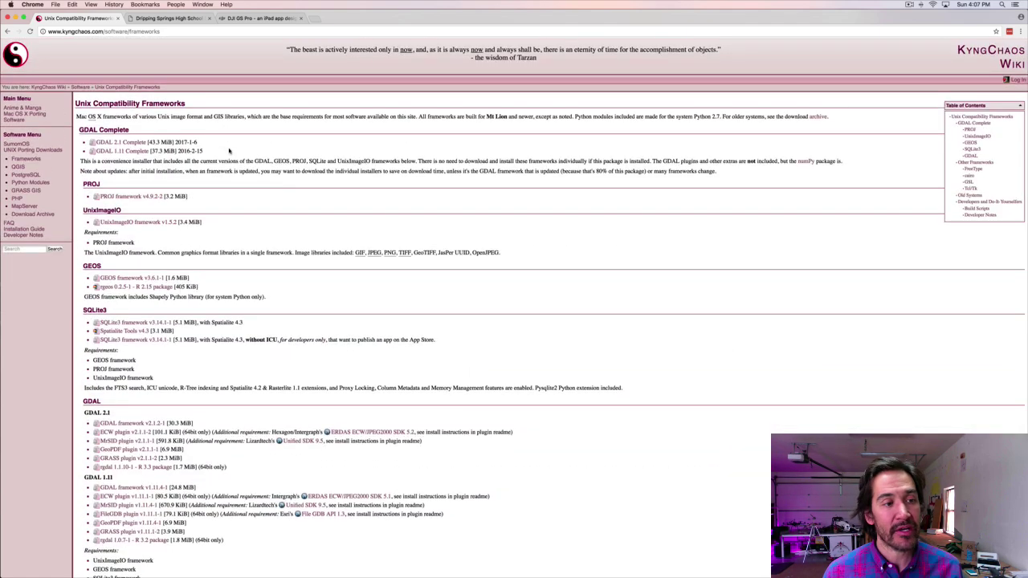
Bring up the tiger_stadium web map with Developer Tools, clear the console messages, and show the network activity
click(178, 19)
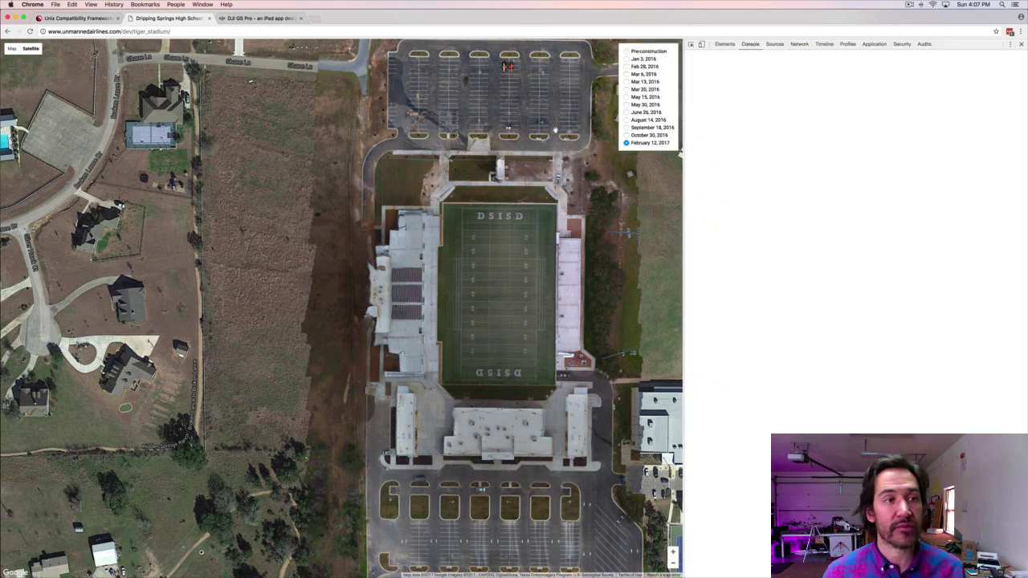
click(93, 5)
mouse_move(127, 105)
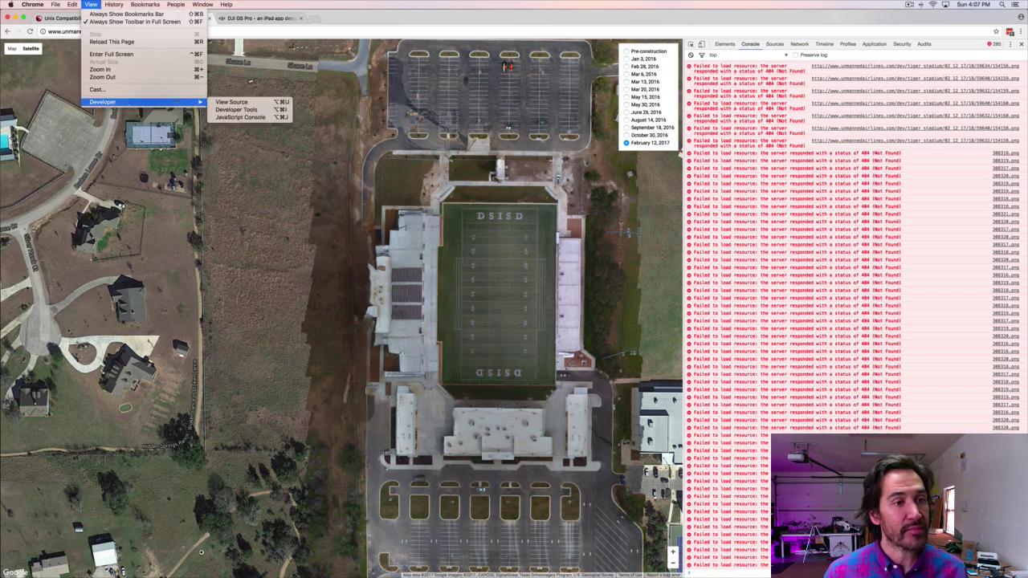
click(234, 110)
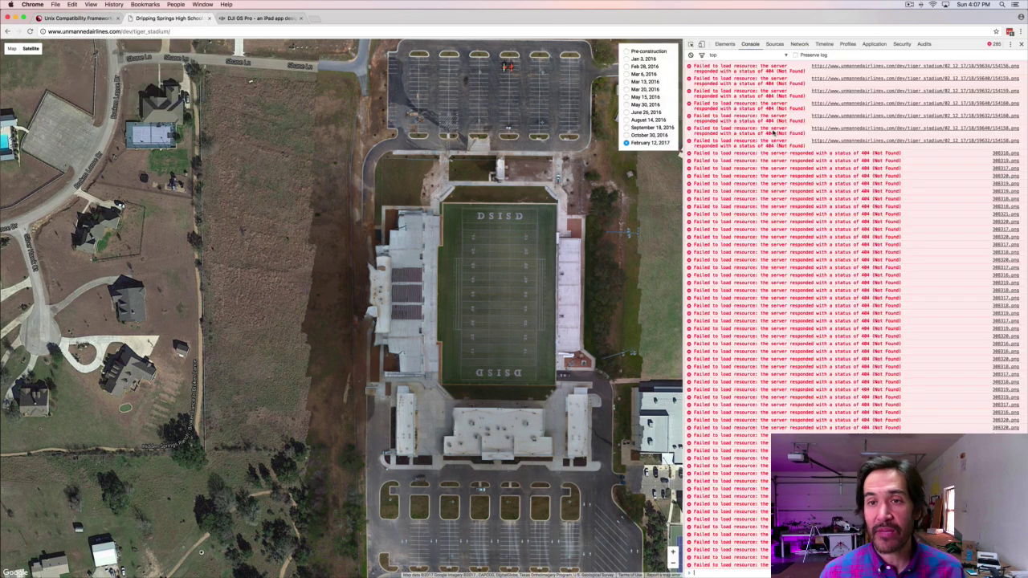
click(690, 55)
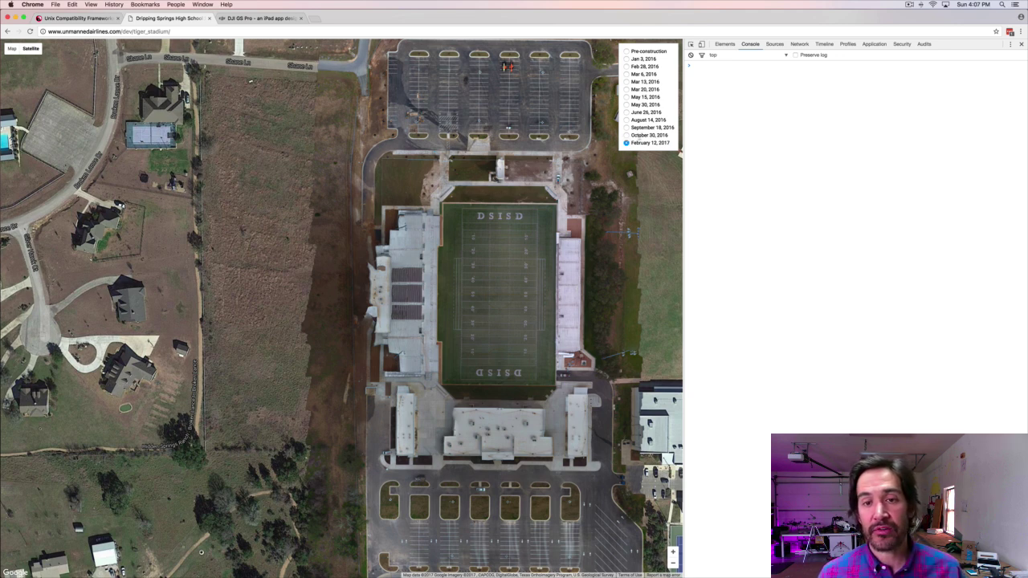
click(799, 44)
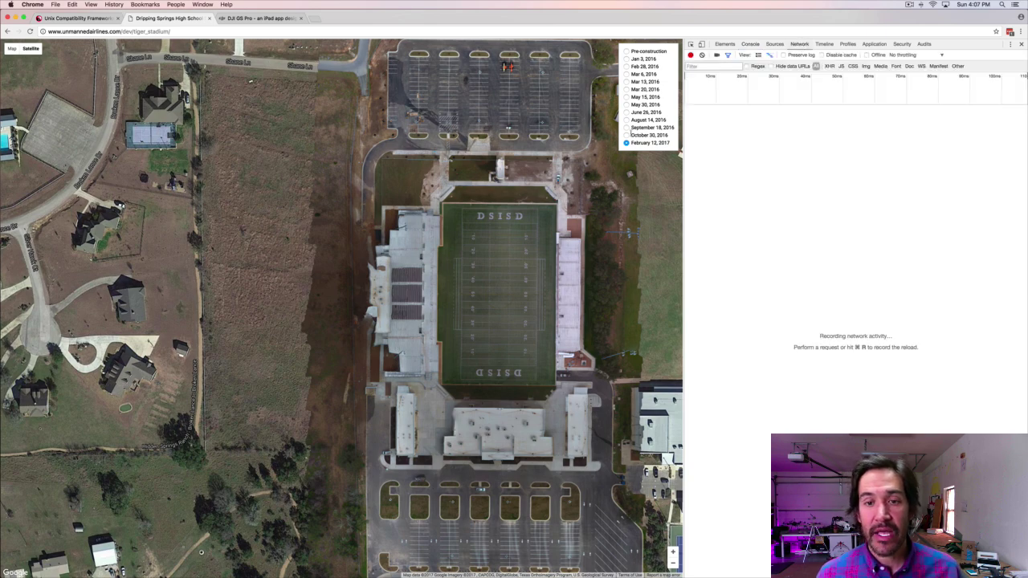
Show the October 30, 2016 overlay on the map and preview several of its requested PNG tiles, including 308321.png and 308320.png
click(626, 135)
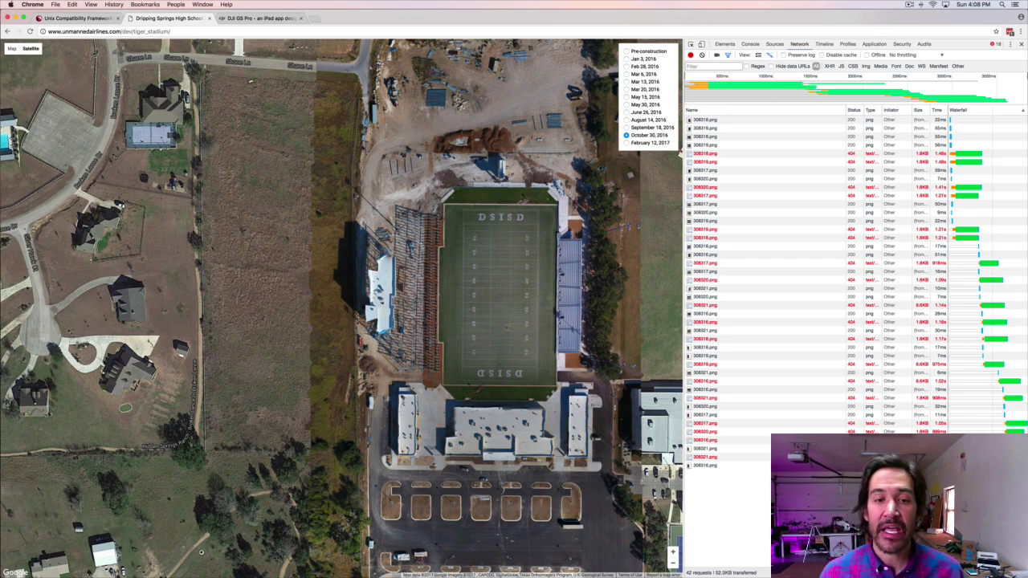
click(746, 288)
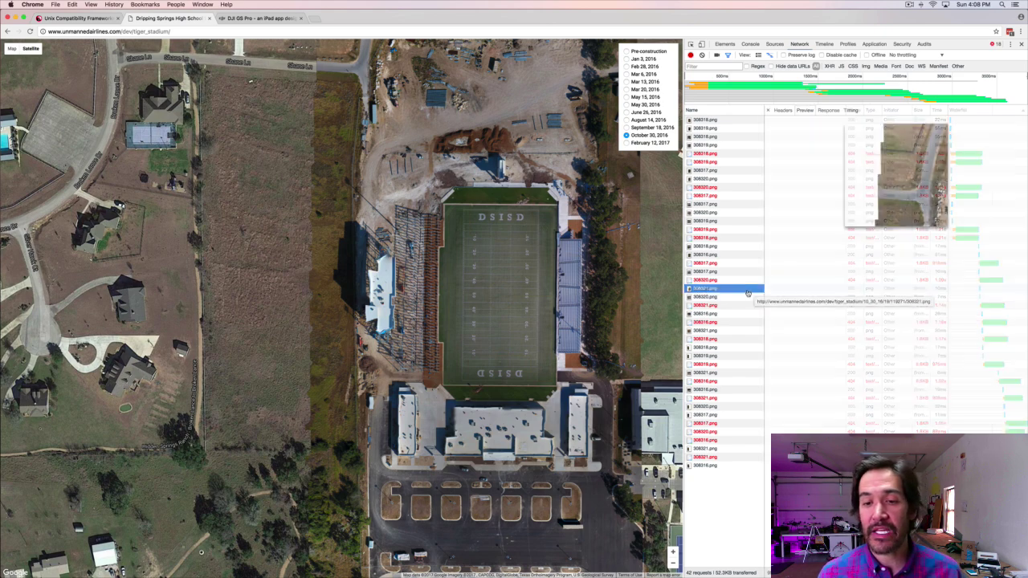
click(731, 297)
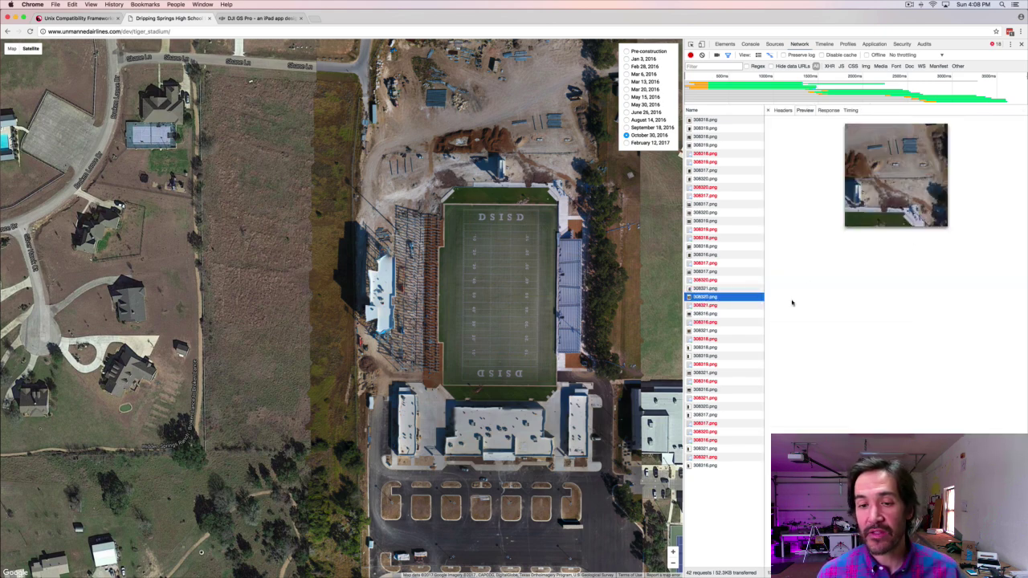
click(735, 305)
click(737, 314)
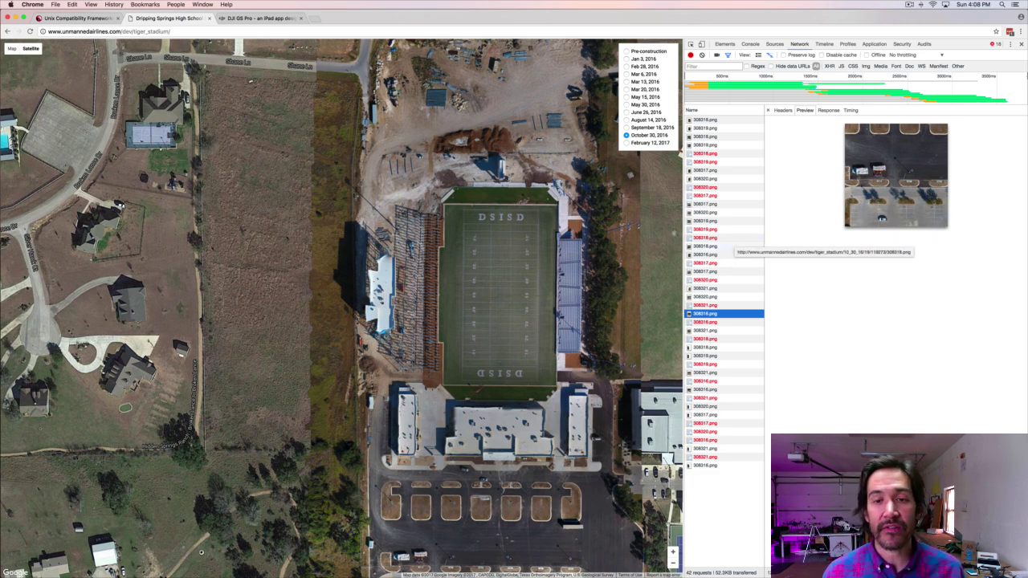
Show the February 12, 2017 overlay, close the tile preview, and zoom the map in to inspect the newly requested tiles
click(626, 143)
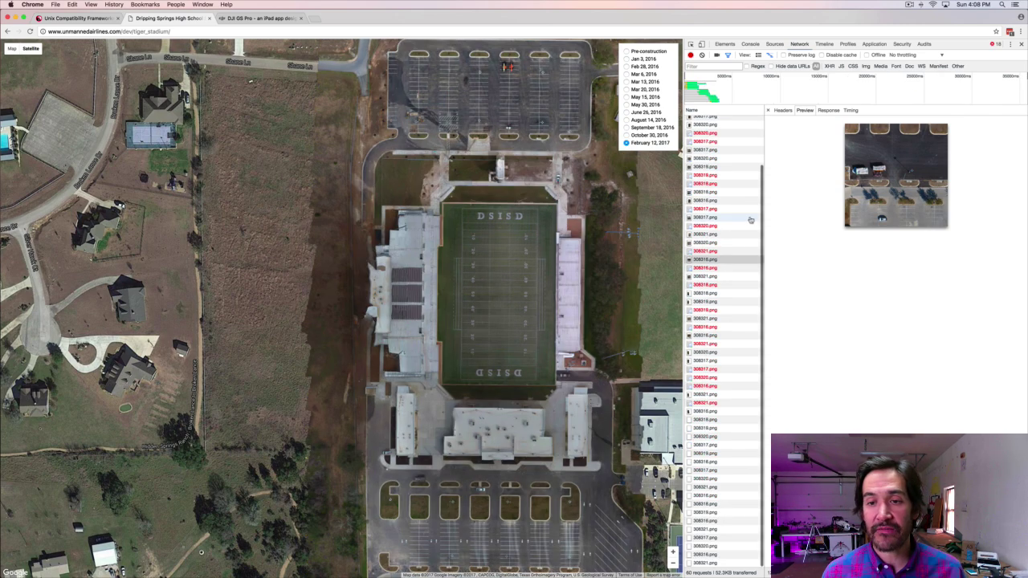
click(767, 110)
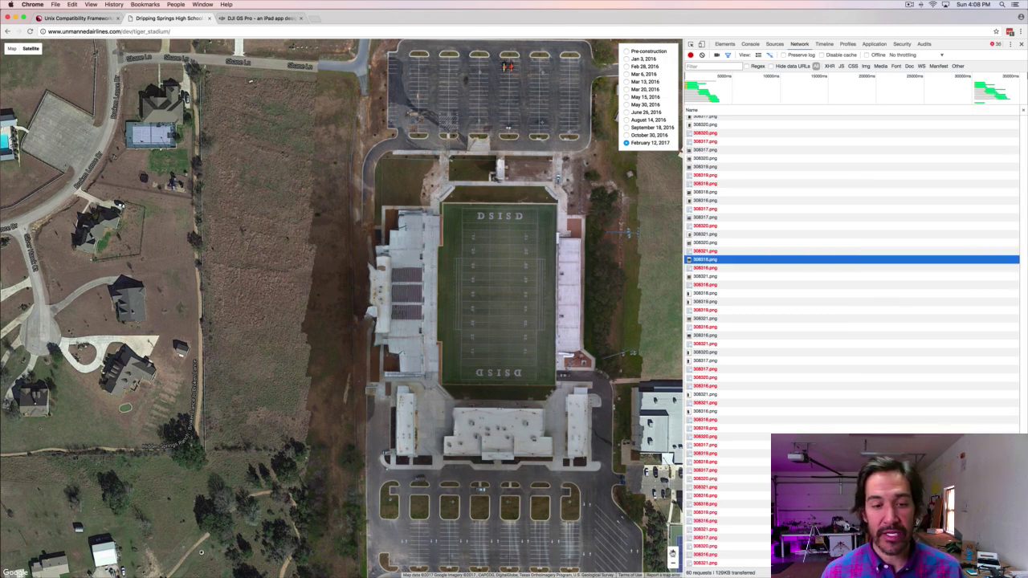
click(672, 552)
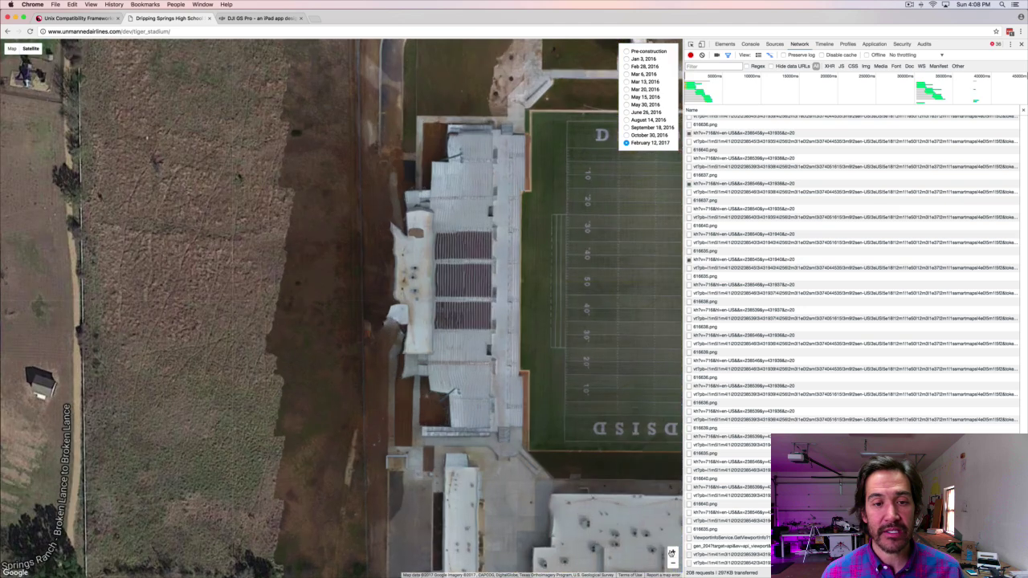
click(698, 276)
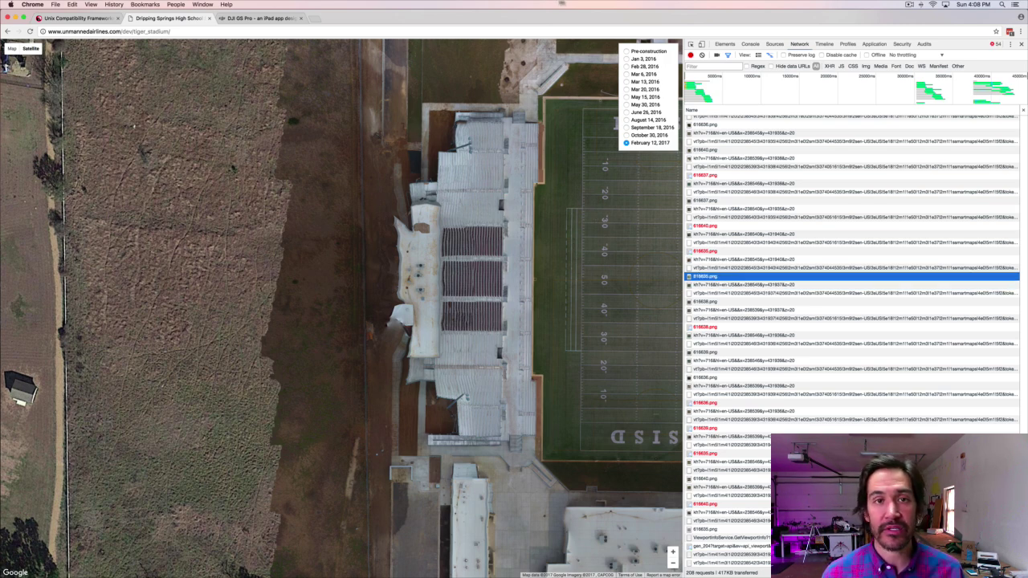
Switch to Terminal and list the ortho folder's files in detail with ls -lh
key(super+Tab)
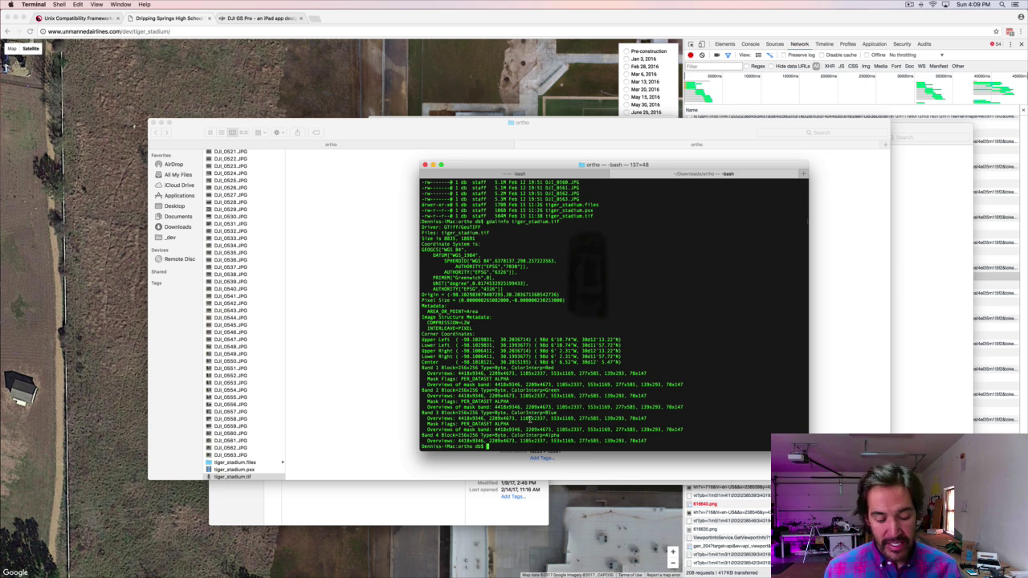
text(ls -lh)
key(Return)
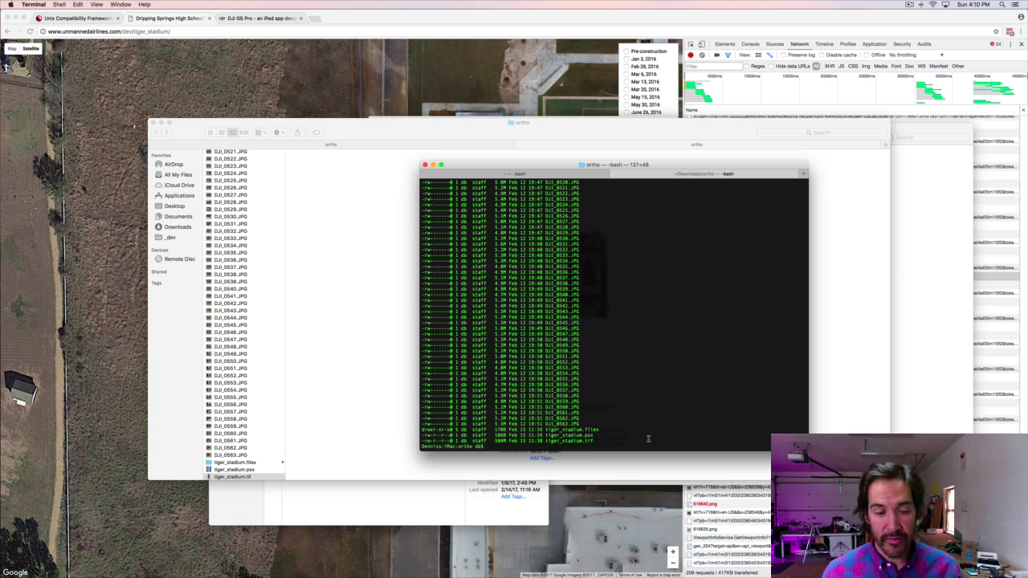
Cut tiger_stadium.tif into tiles for zoom levels 15 to 20 by running gdal2tiles.py -z 15-20 tiger_stadium.tif
text(gdal2tiles.py)
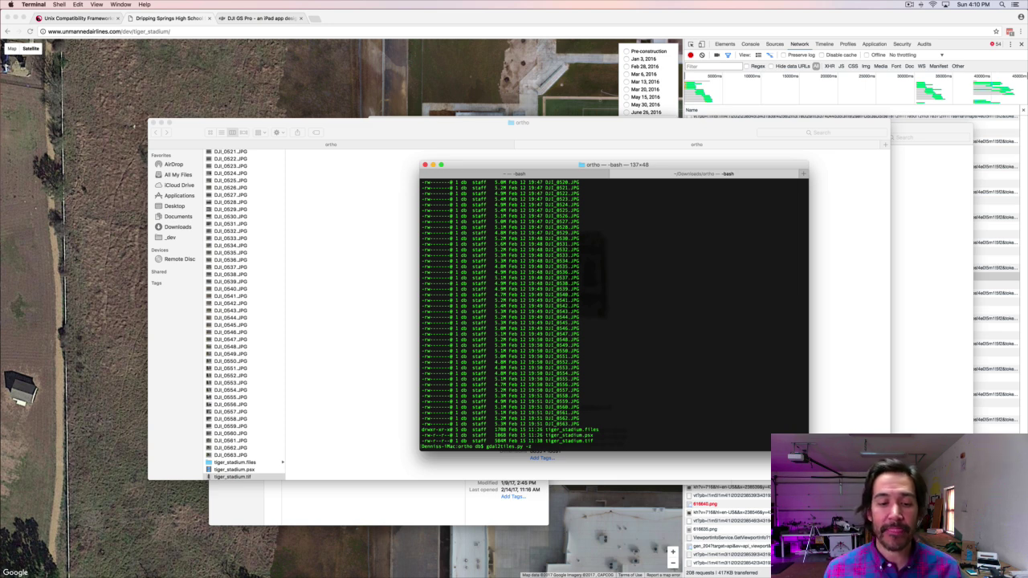
text(-z)
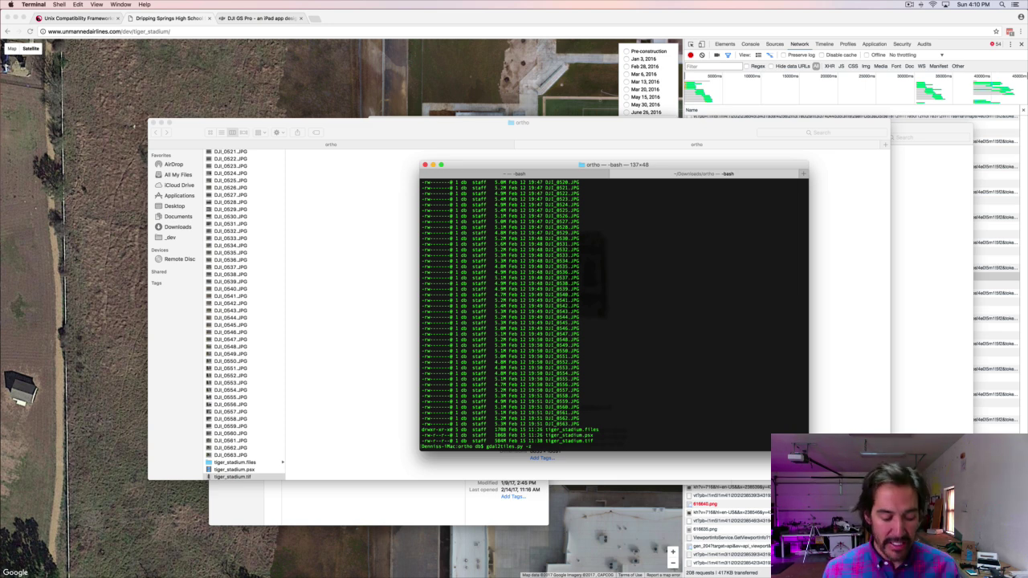
text( 15-20)
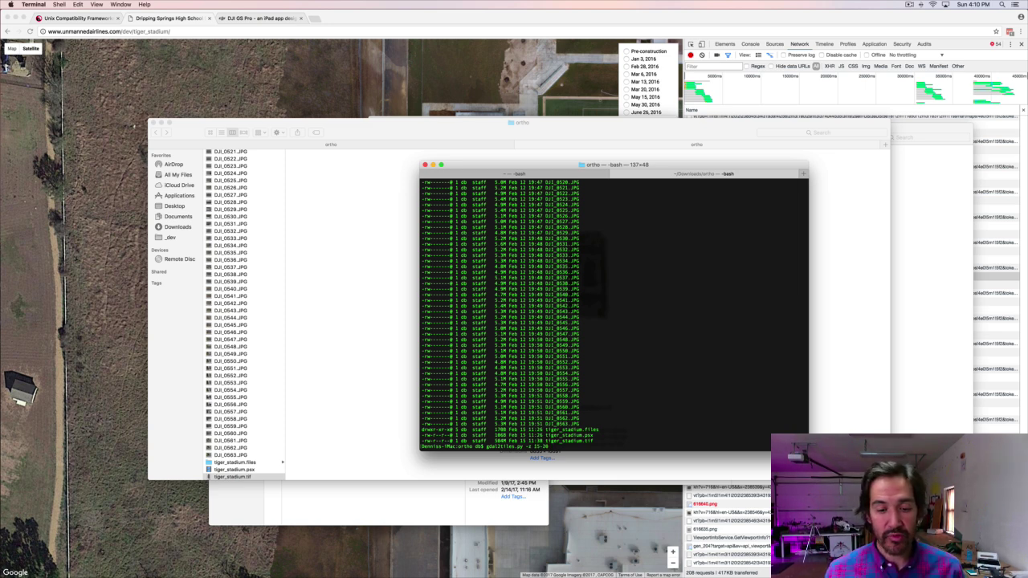
text( tiger)
key(Tab)
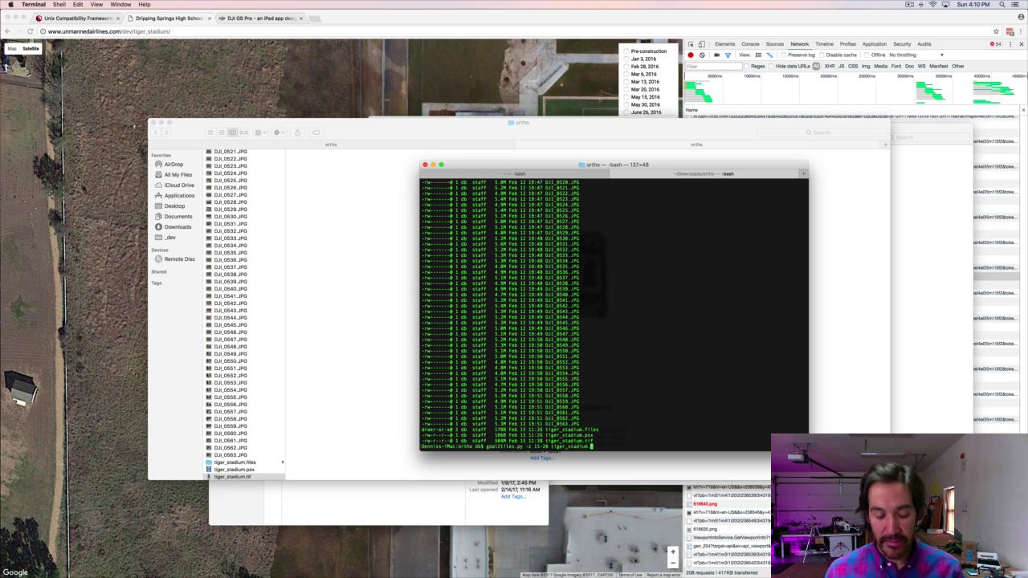
text(.t)
key(Tab)
key(Return)
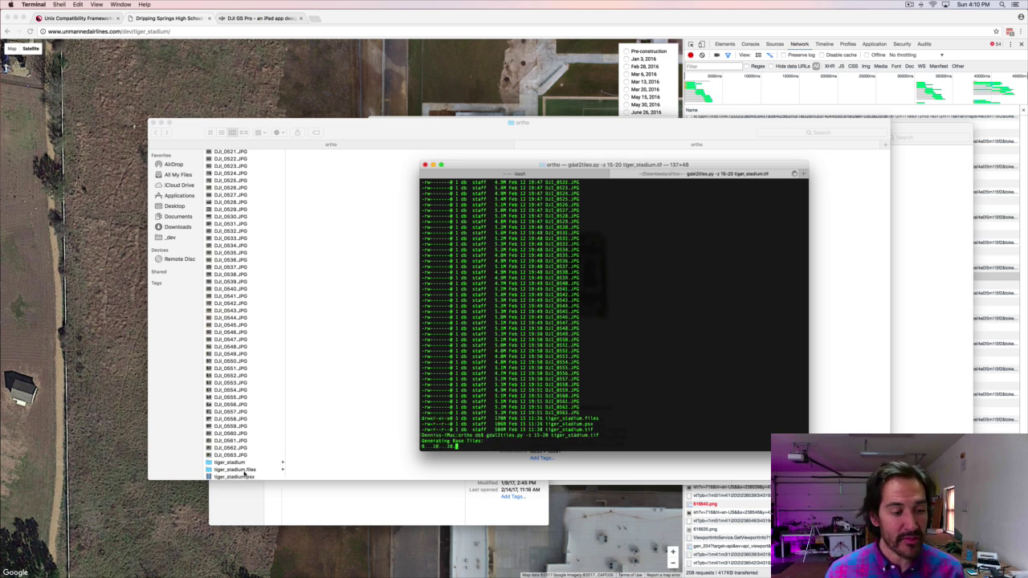
Switch to Finder, show the generated tiger_stadium folder's contents, and check the tiling progress in Terminal
click(235, 463)
click(235, 463)
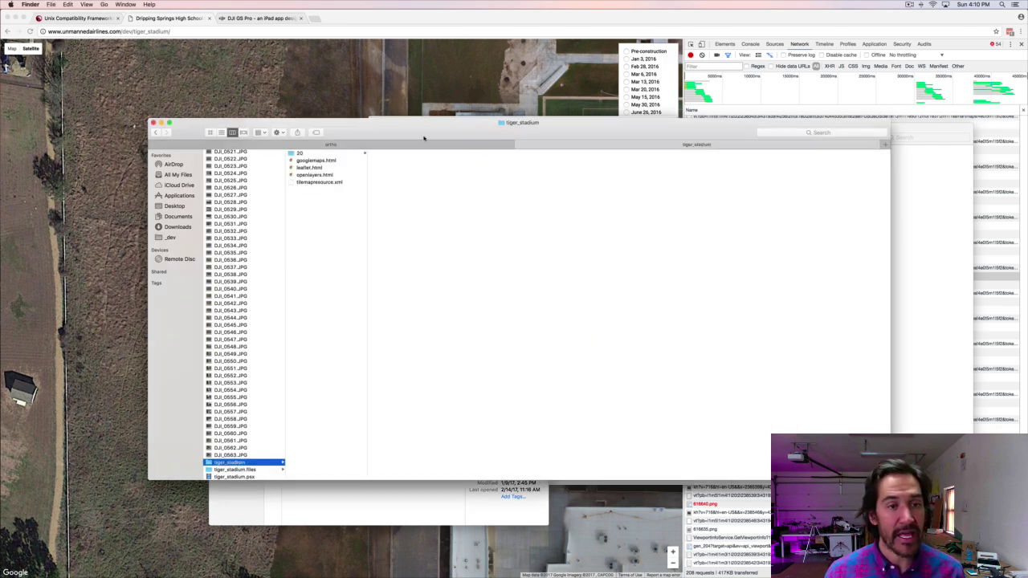
drag(424, 138, 418, 171)
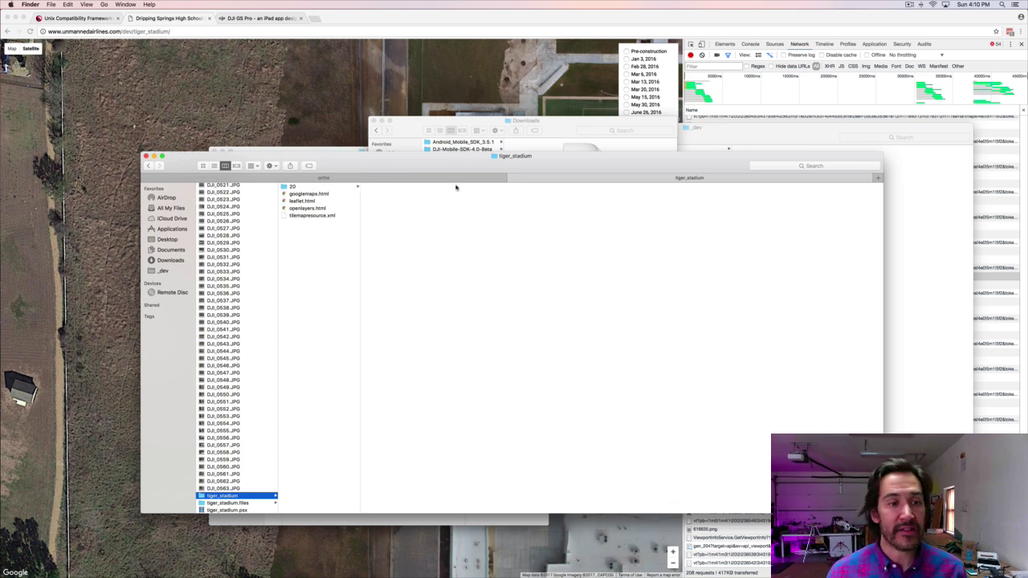
key(super+Tab)
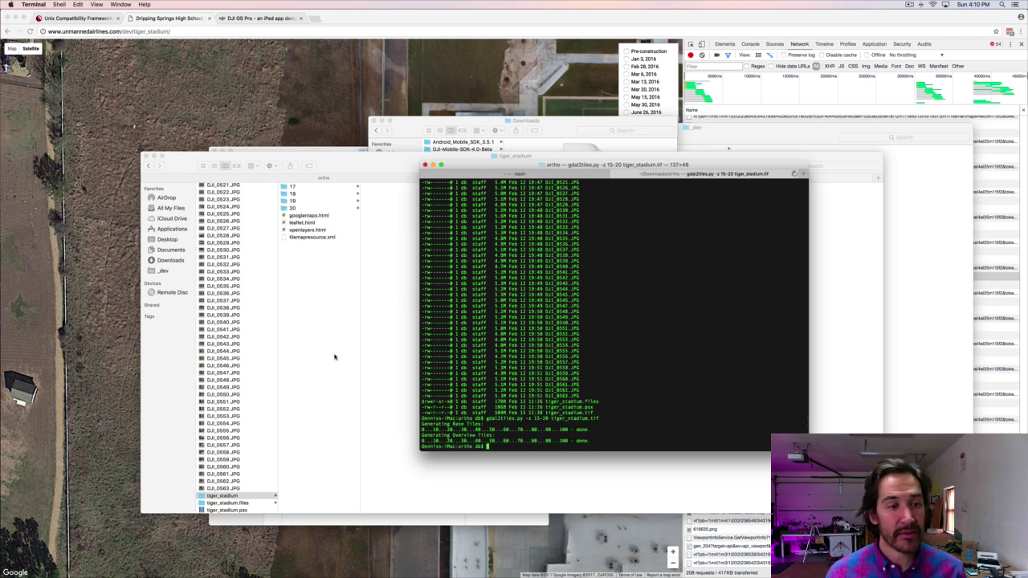
click(337, 350)
key(super+Tab)
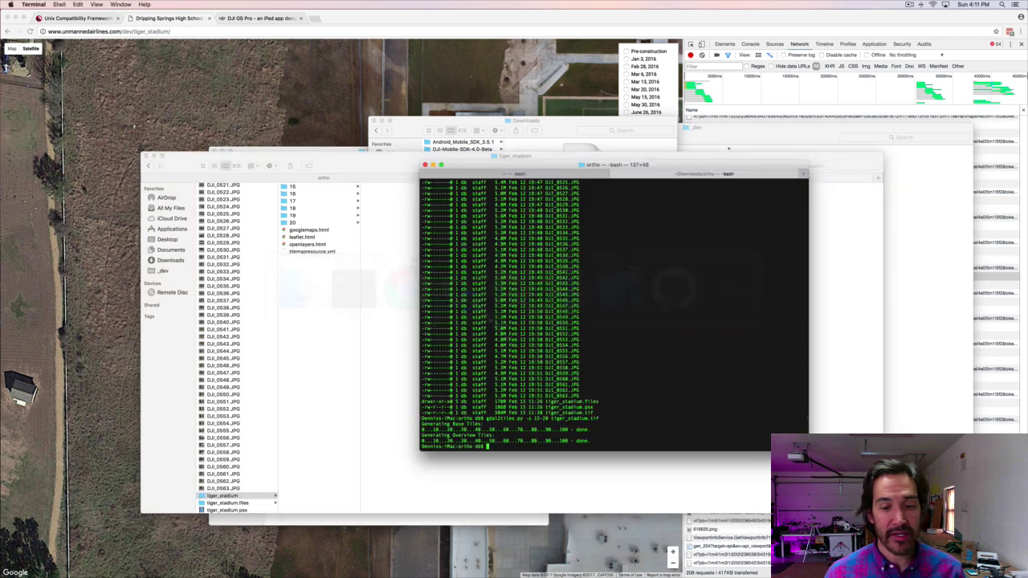
Return to Finder and look inside the zoom-level folders 15 and 16 of tiger_stadium
click(339, 358)
click(313, 188)
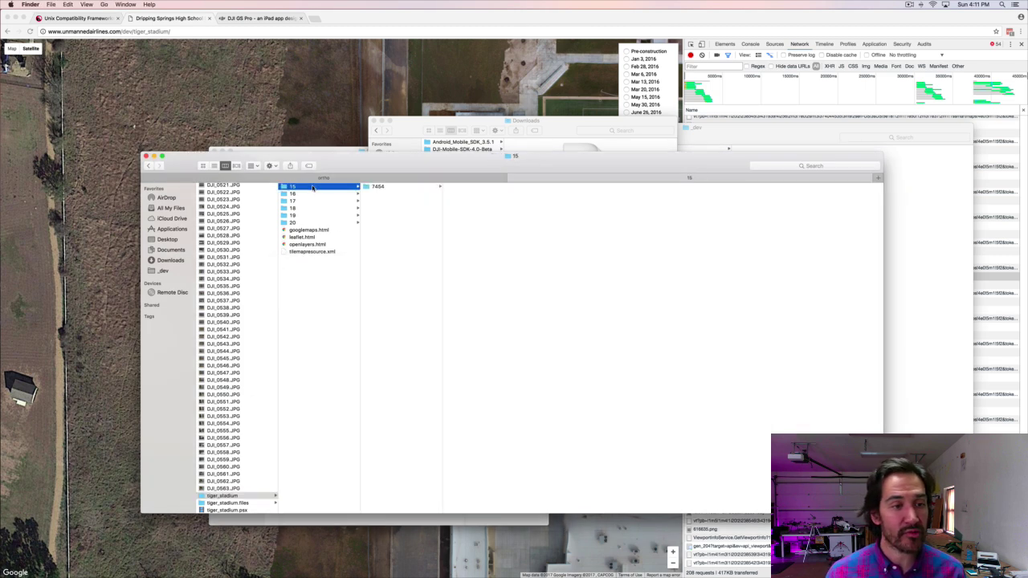
click(313, 195)
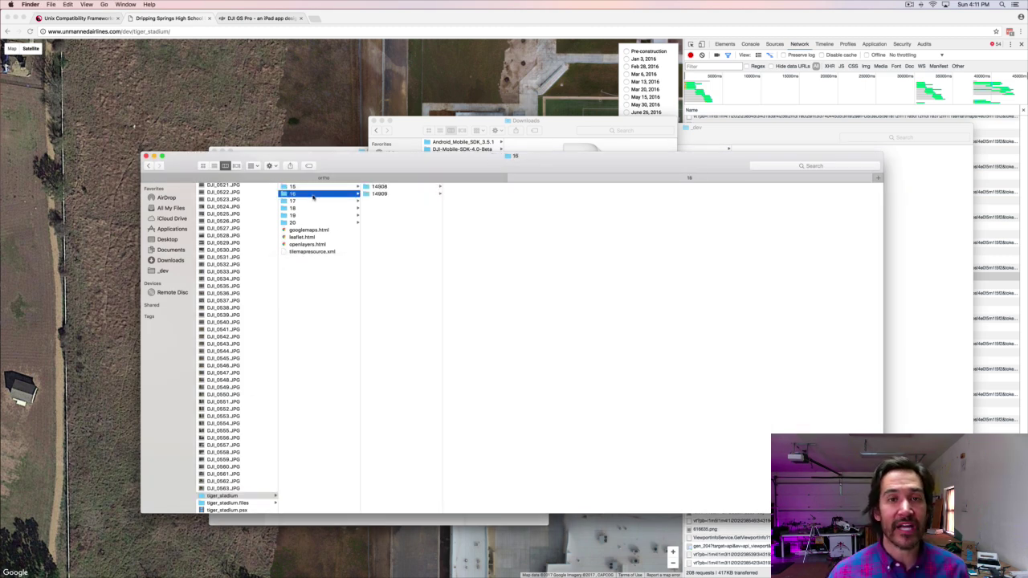
Open openlayers.html from the tiger_stadium folder in Chrome and inspect the stadium tiles up to the northern parking lot
click(317, 245)
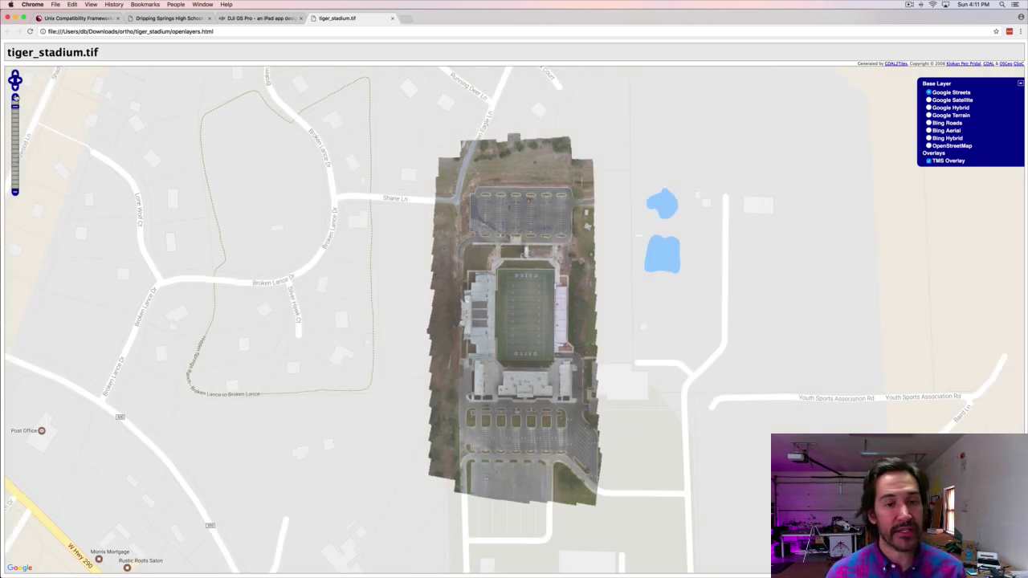
scroll(518, 319, up, 1)
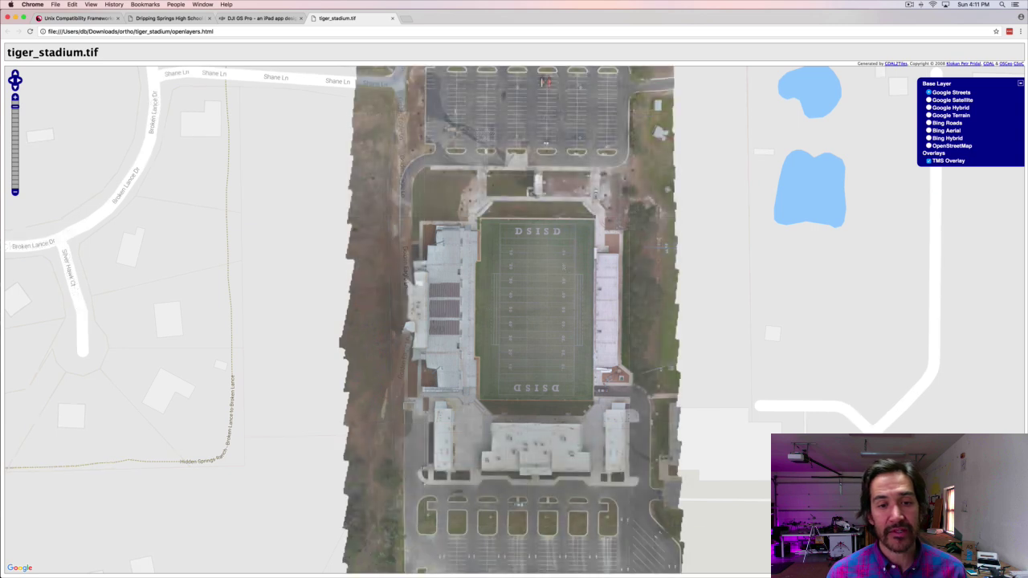
drag(540, 267, 525, 410)
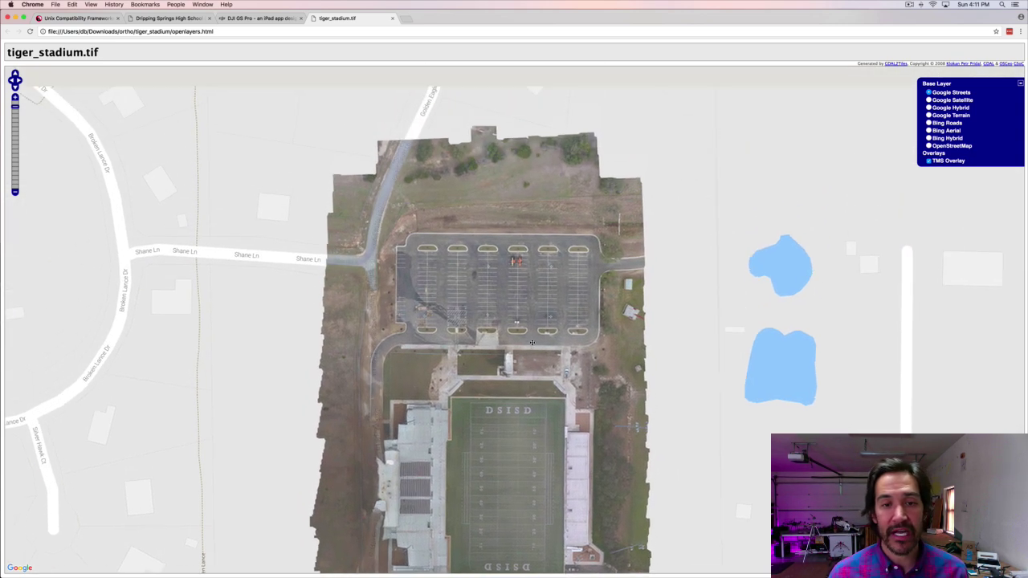
View the stadium tiles over the Google Satellite, Google Hybrid and Google Terrain base layers in turn
click(928, 99)
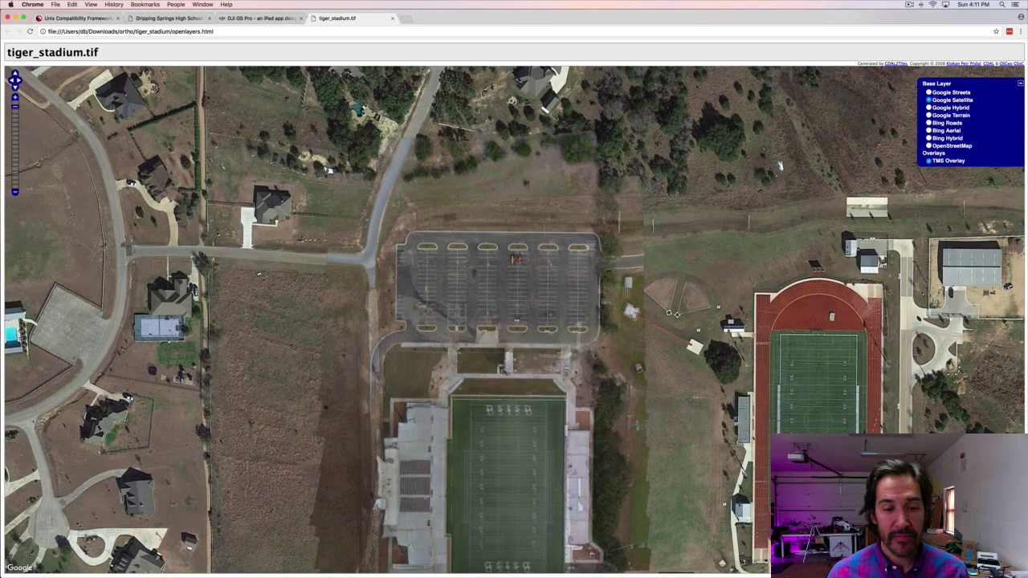
drag(779, 166, 779, 29)
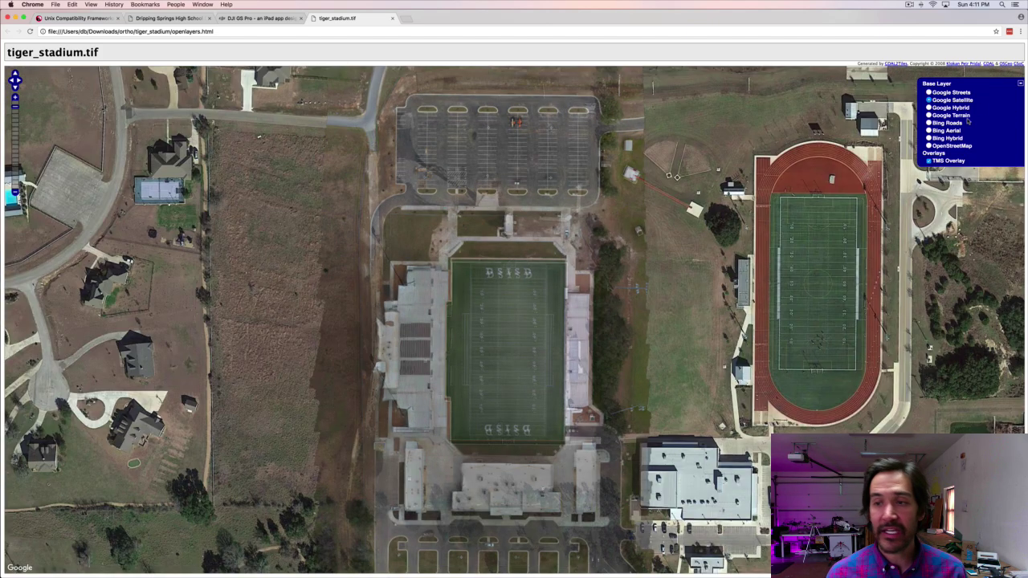
click(929, 108)
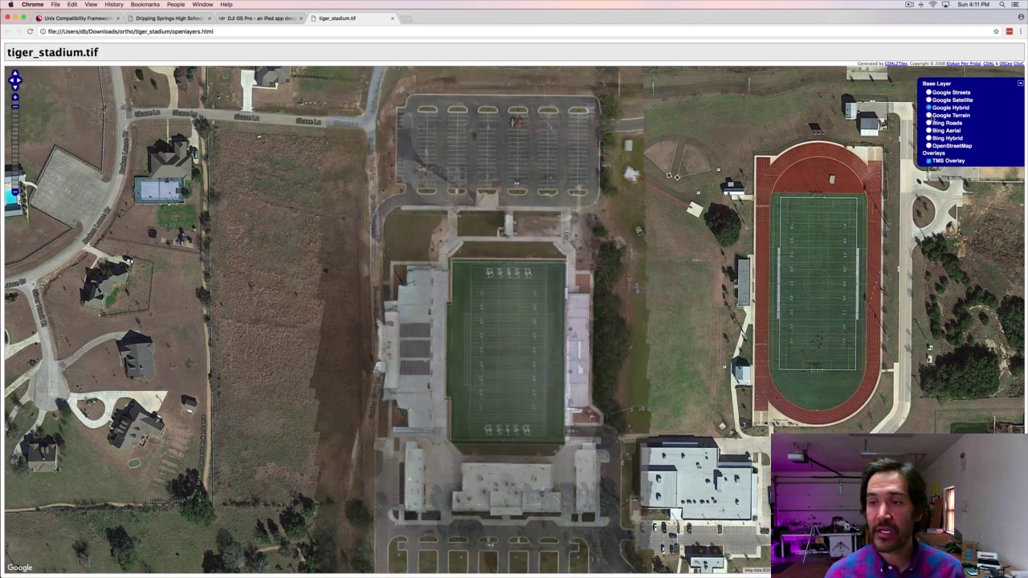
click(929, 115)
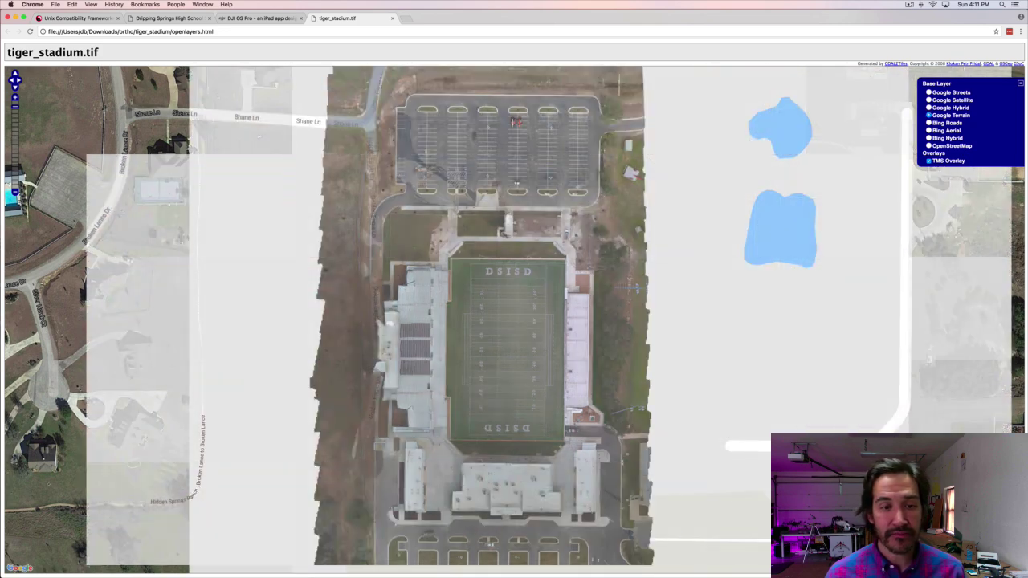
Toggle the TMS Overlay off and back on, and inspect the southern parking lot area
click(929, 160)
click(929, 160)
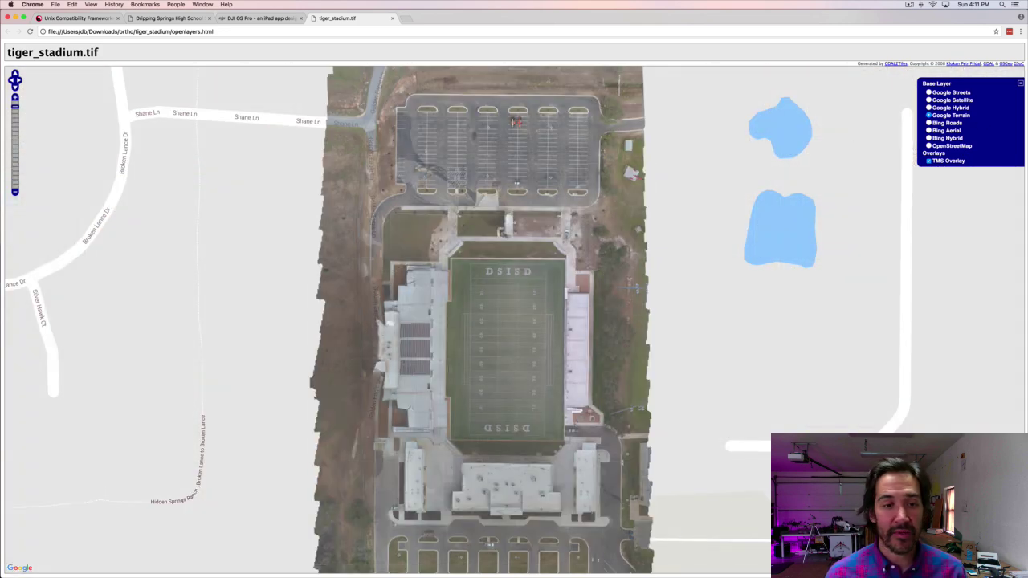
drag(485, 575, 493, 295)
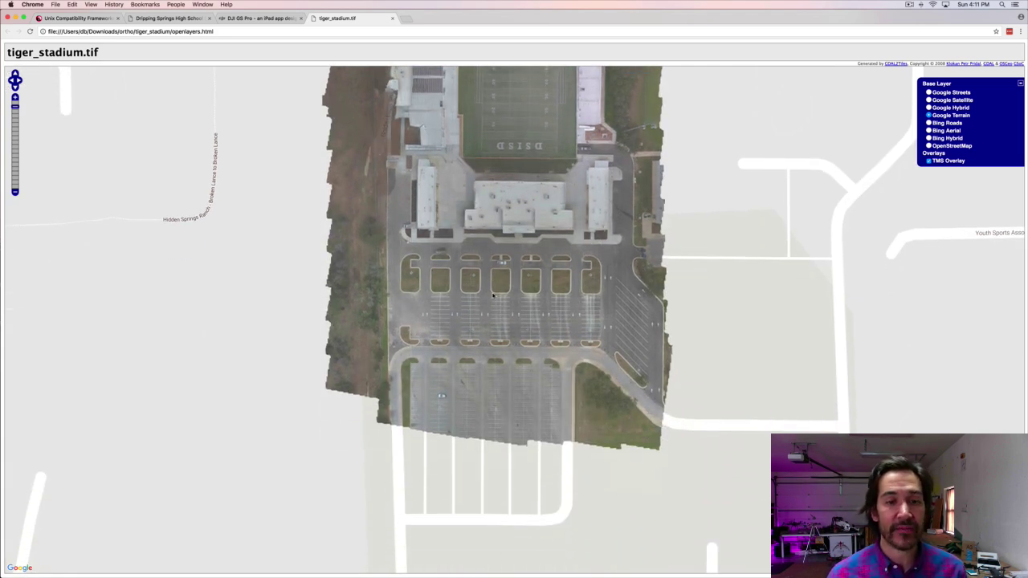
Switch to Finder and select the zoom-level folders 15 through 20 in tiger_stadium
key(super+Tab)
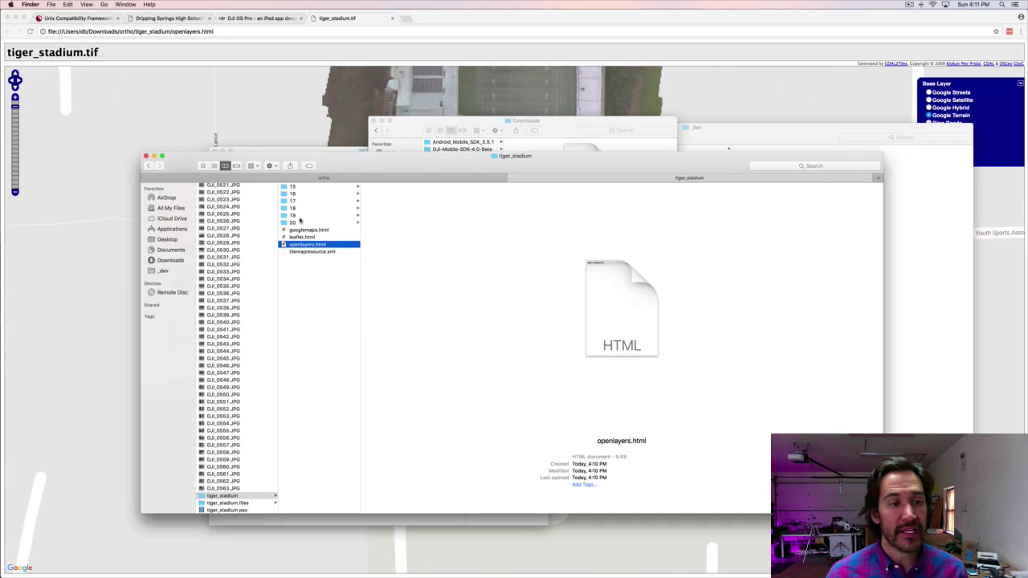
click(308, 186)
shift+click(306, 221)
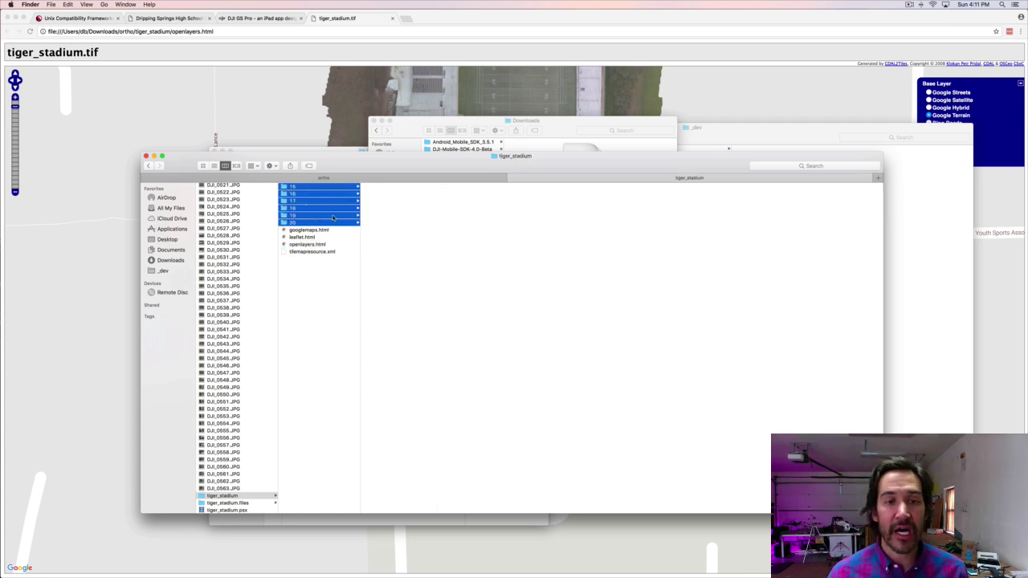
Return to the tiger_stadium web map in Chrome and compare the October 30, 2016 overlay with the February 12, 2017 one
click(193, 19)
click(626, 135)
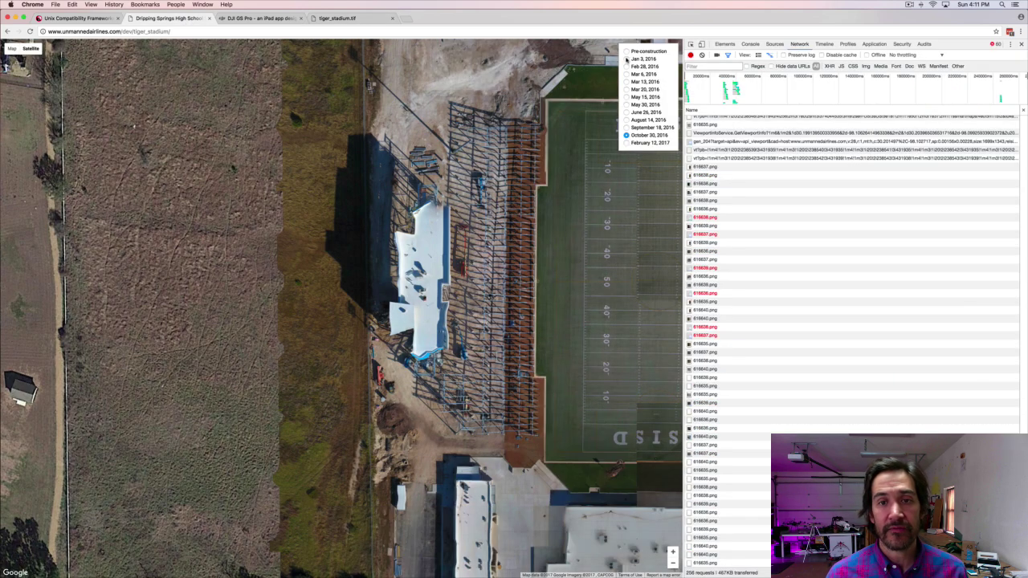
click(626, 143)
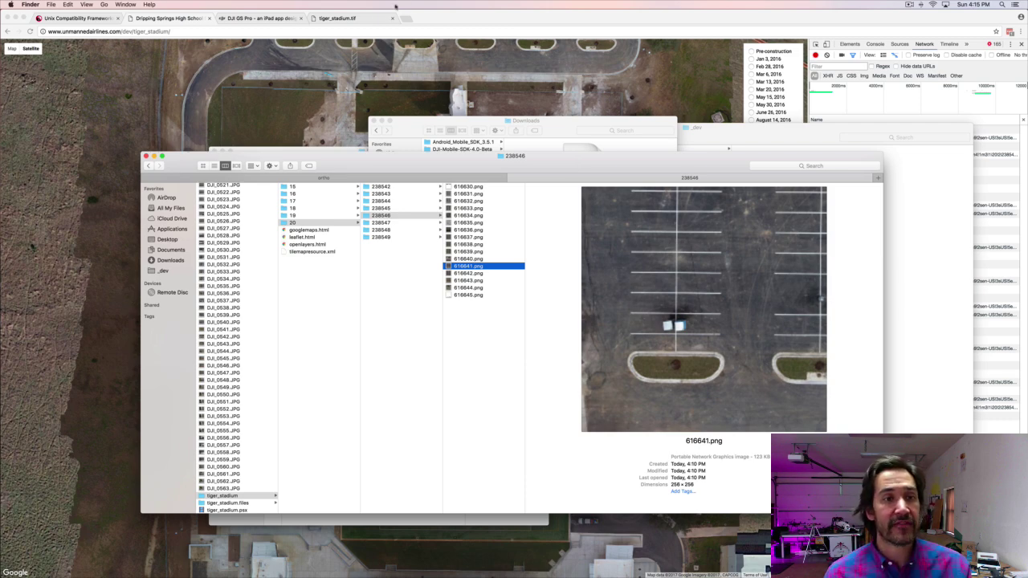
key(super+Tab)
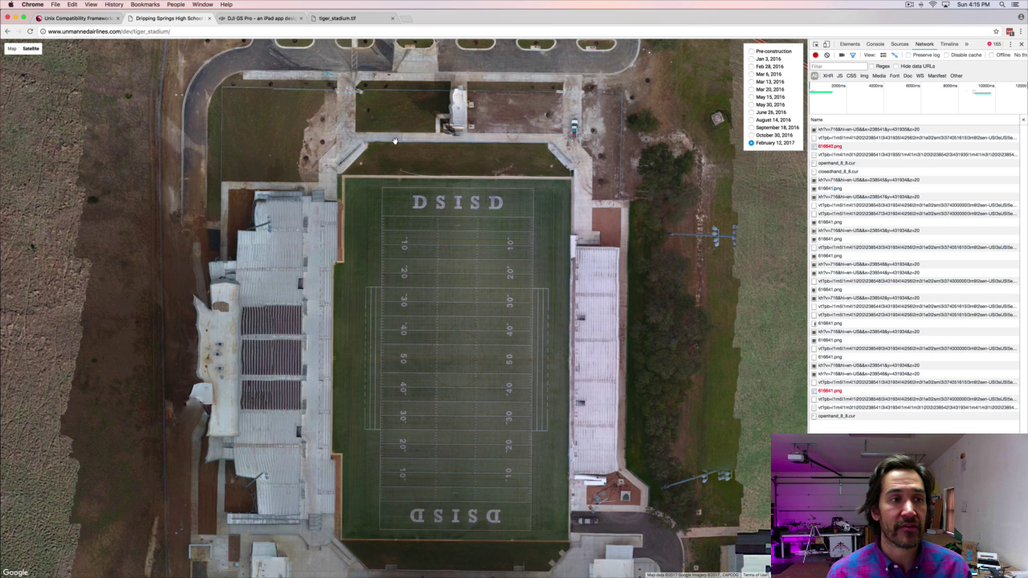